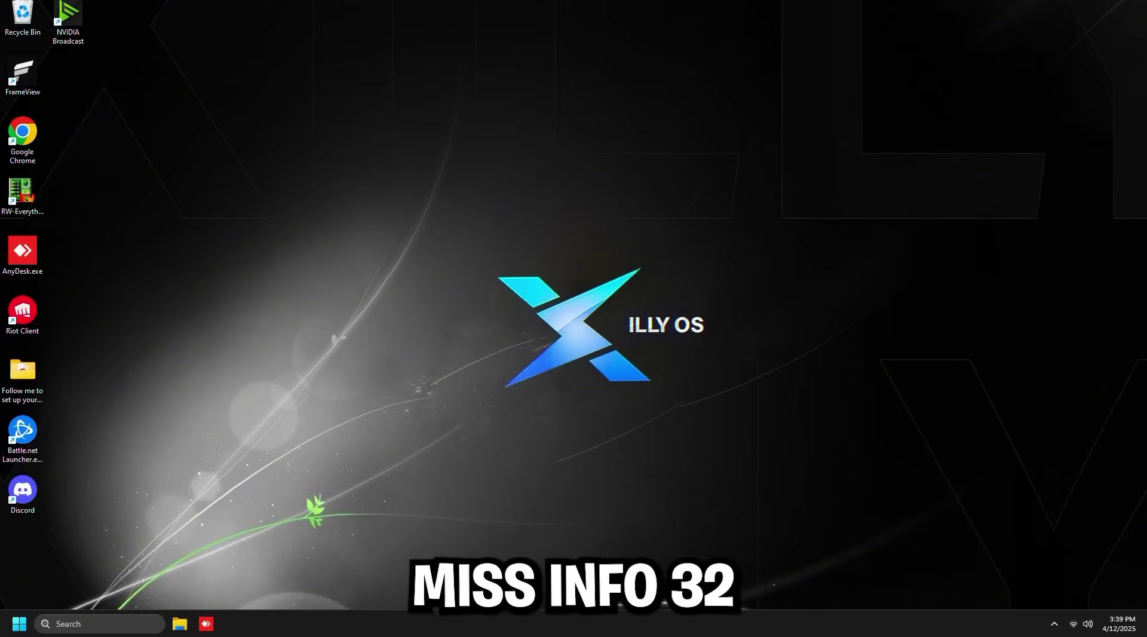
Launch System Information via 'msin' search; check BIOS version/date and select the board model entry.
click(96, 623)
text(msin)
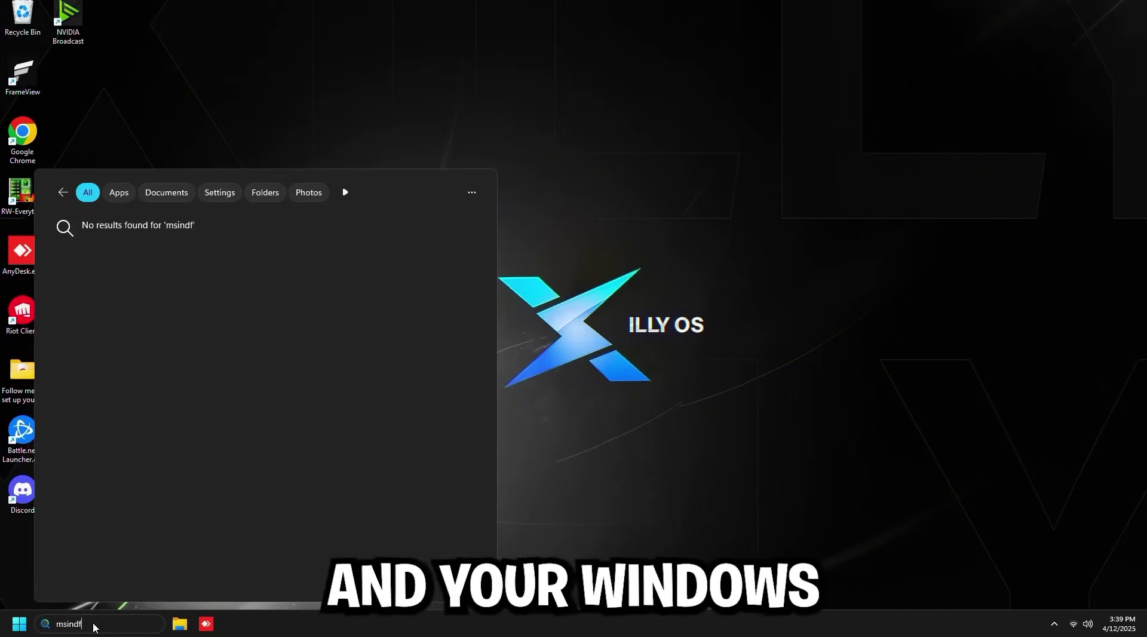
click(158, 266)
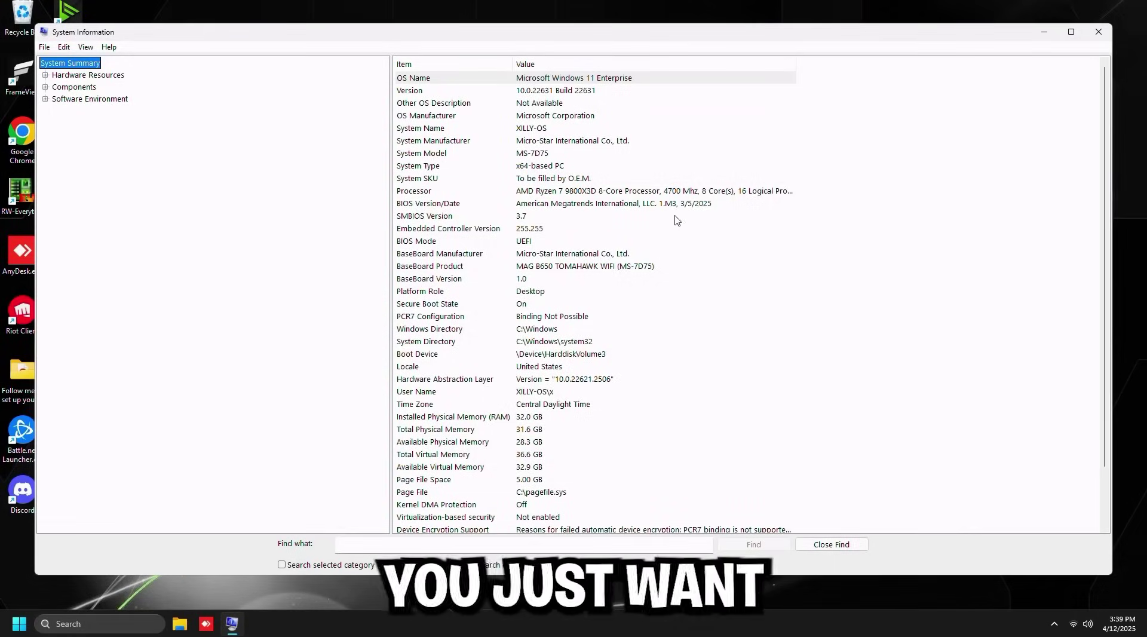
click(434, 205)
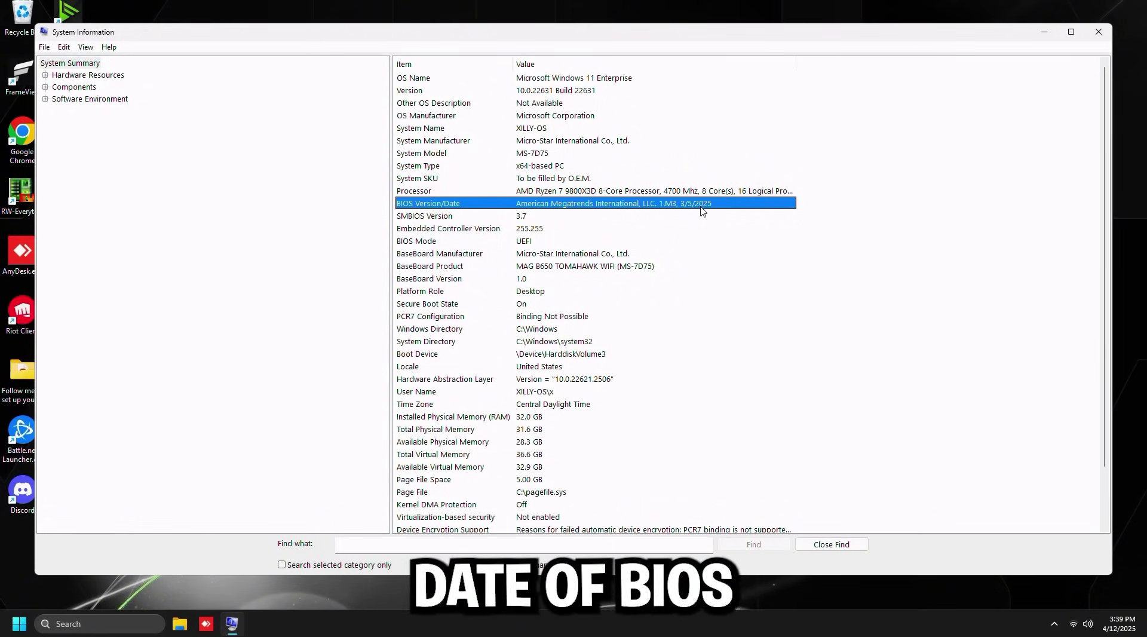
click(447, 267)
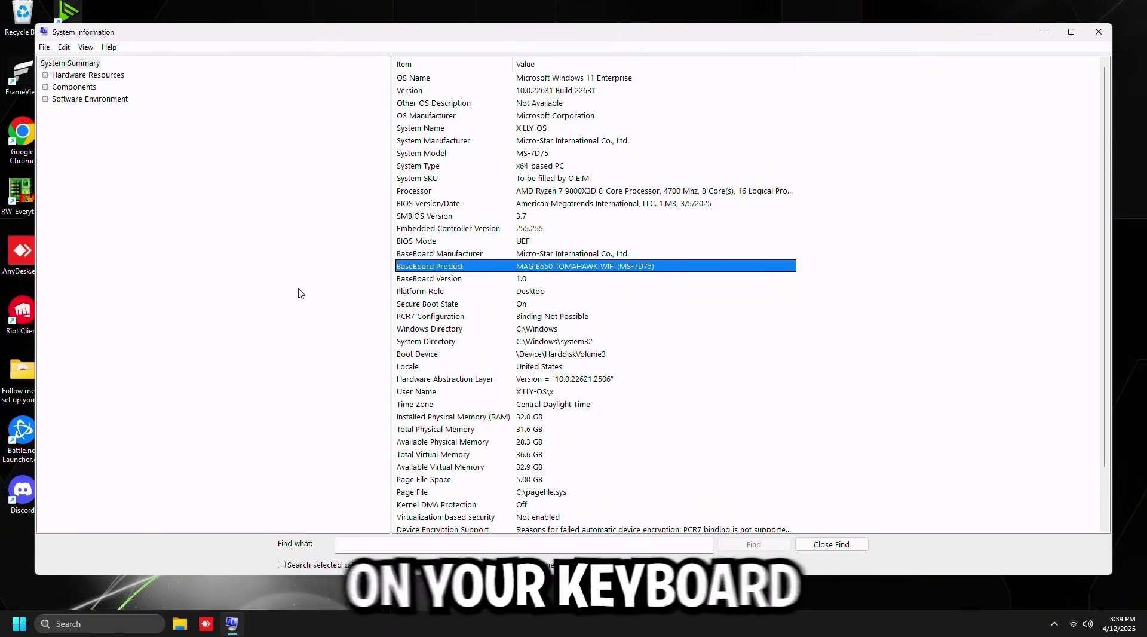
Search the web in Chrome for the pasted MAG B650 TOMAHAWK WIFI board model.
double_click(21, 134)
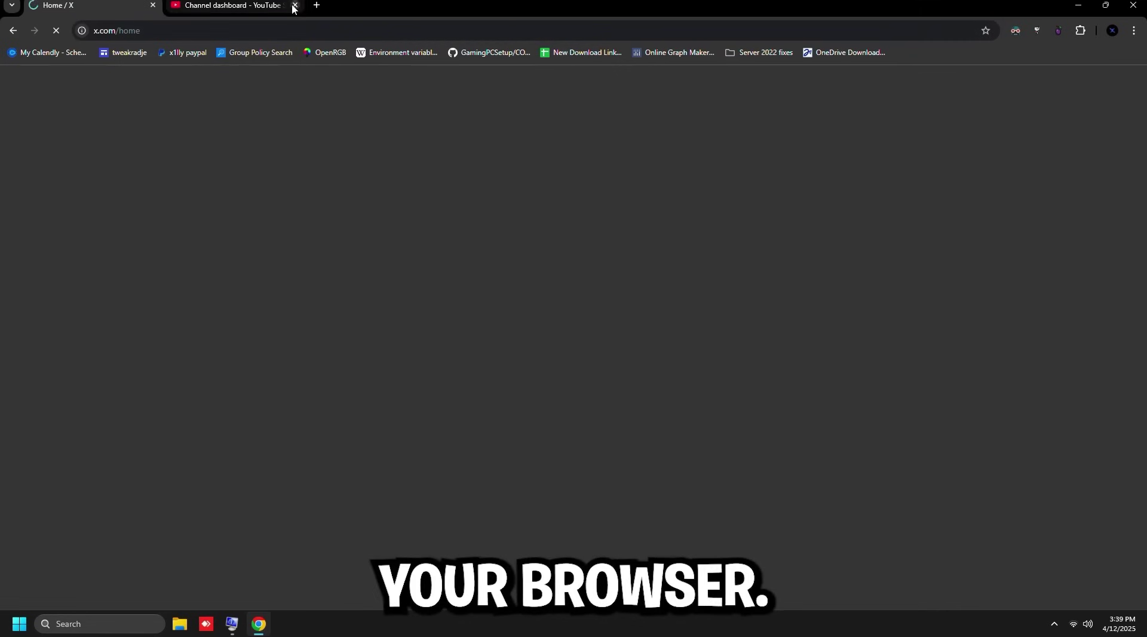
key(ctrl+t)
text(BaseBoard Product	MAG B650 TOMAHAWK WIFI (MS-7D75))
drag(184, 28, 101, 30)
key(BackSpace)
key(Return)
On the MSI support page, find the newest BIOS 7D75v1M3, then return to System Information.
click(252, 182)
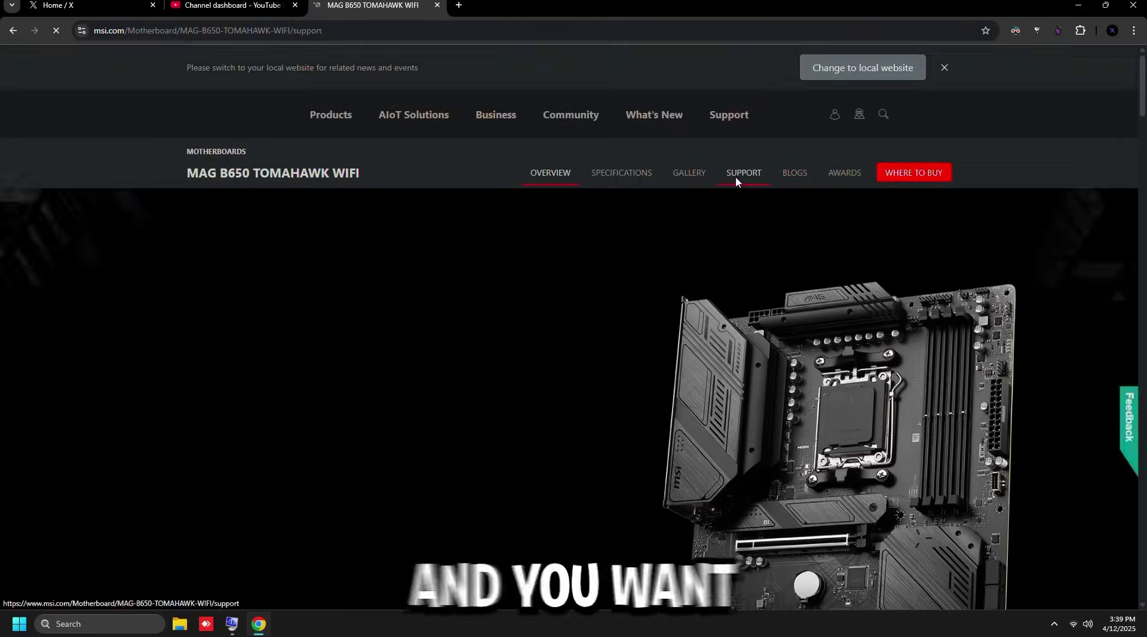
click(741, 174)
scroll(592, 304, down, 2)
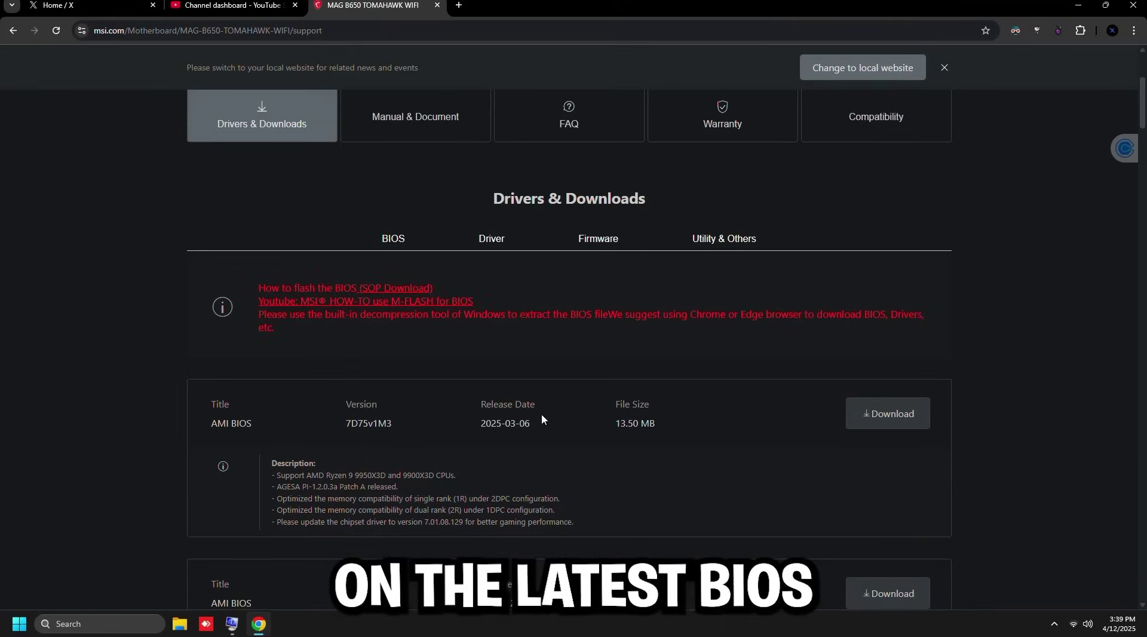
scroll(545, 404, down, 1)
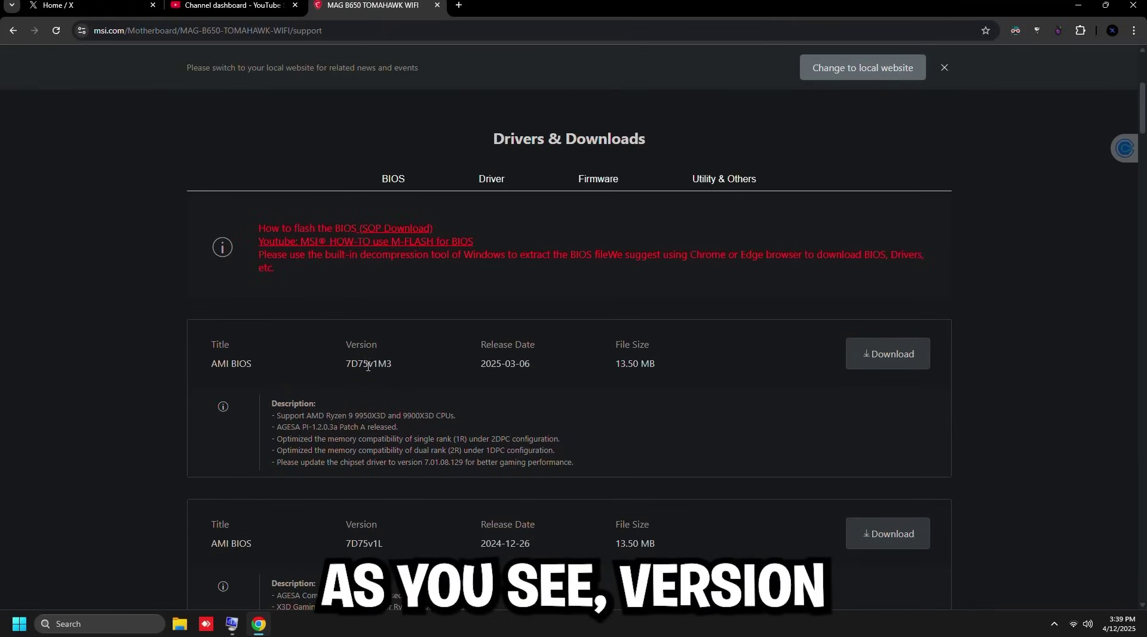
drag(368, 364, 396, 366)
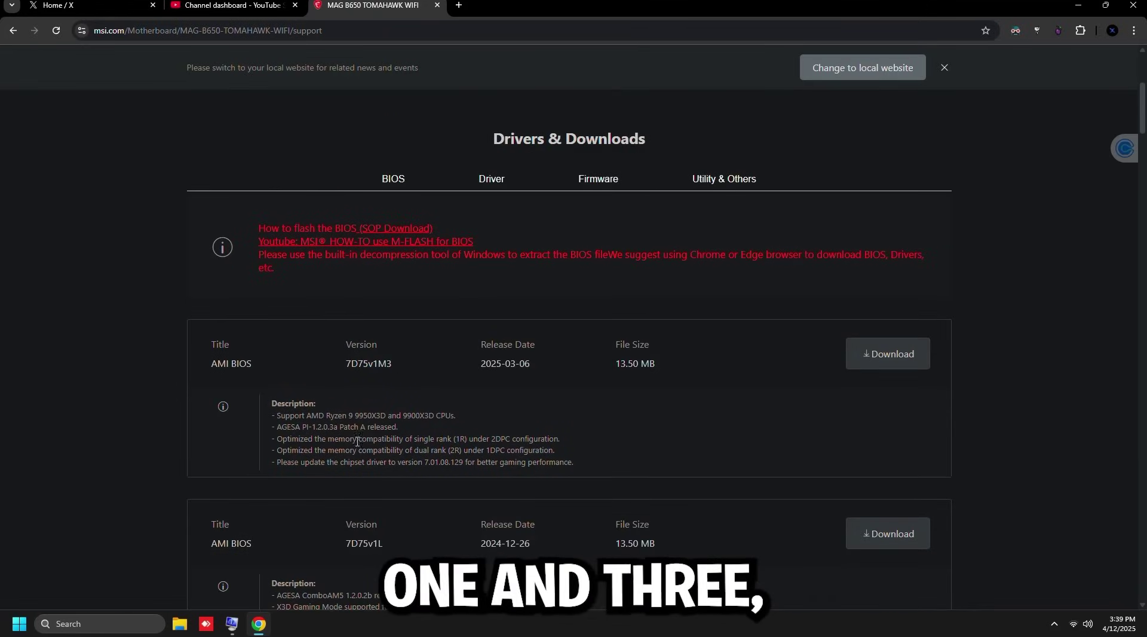
click(233, 622)
Confirm installed BIOS 1.M3 (3/5/2025) matches the 2025-03-06 download, then close System Information.
click(654, 205)
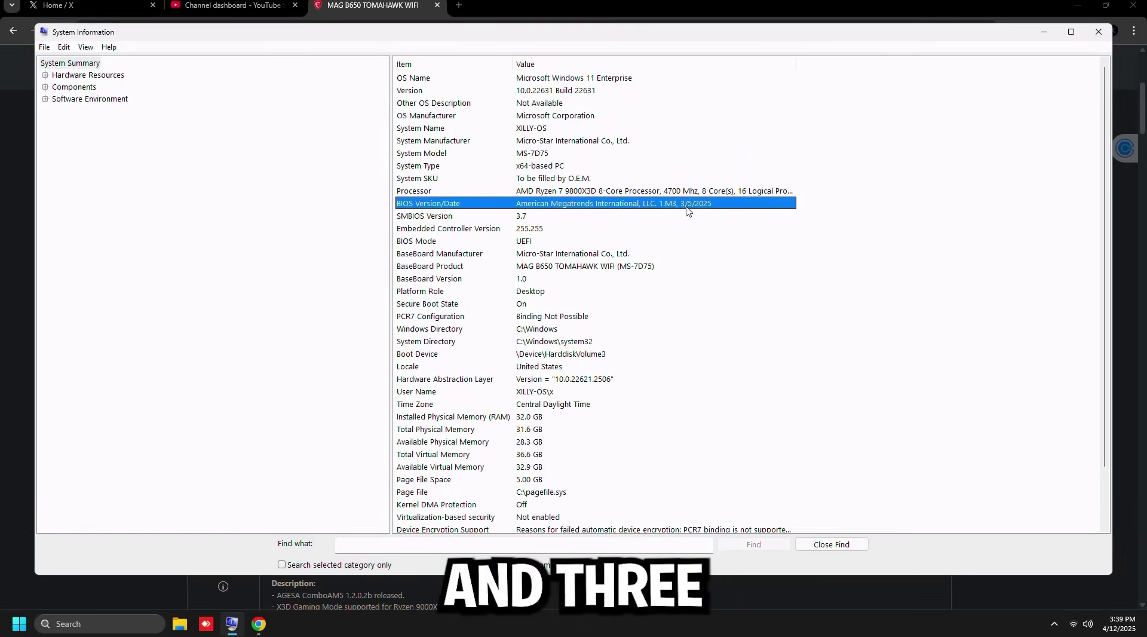
key(alt+Tab)
drag(481, 363, 532, 363)
click(232, 623)
click(584, 256)
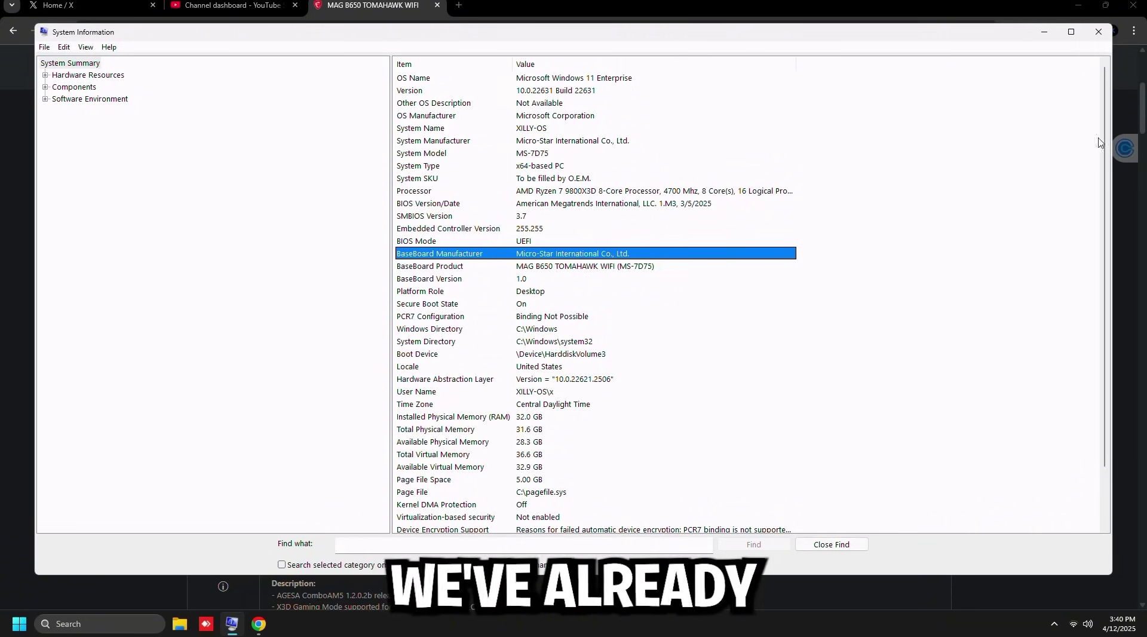
click(1098, 32)
Restart into the BIOS and load the optimized defaults with F6.
key(super)
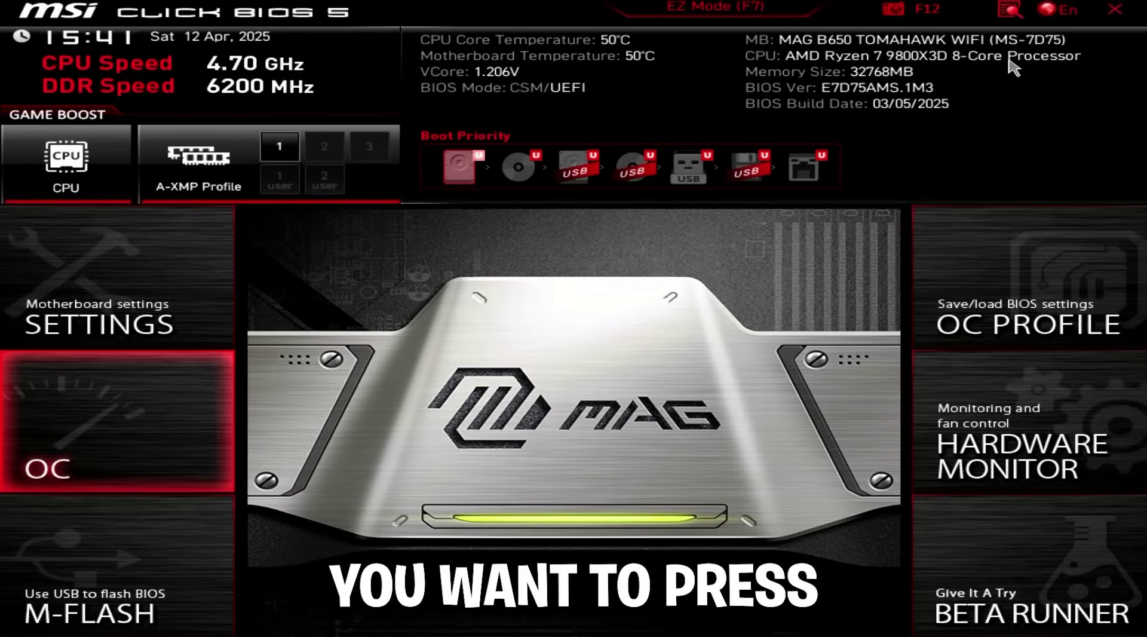
key(F6)
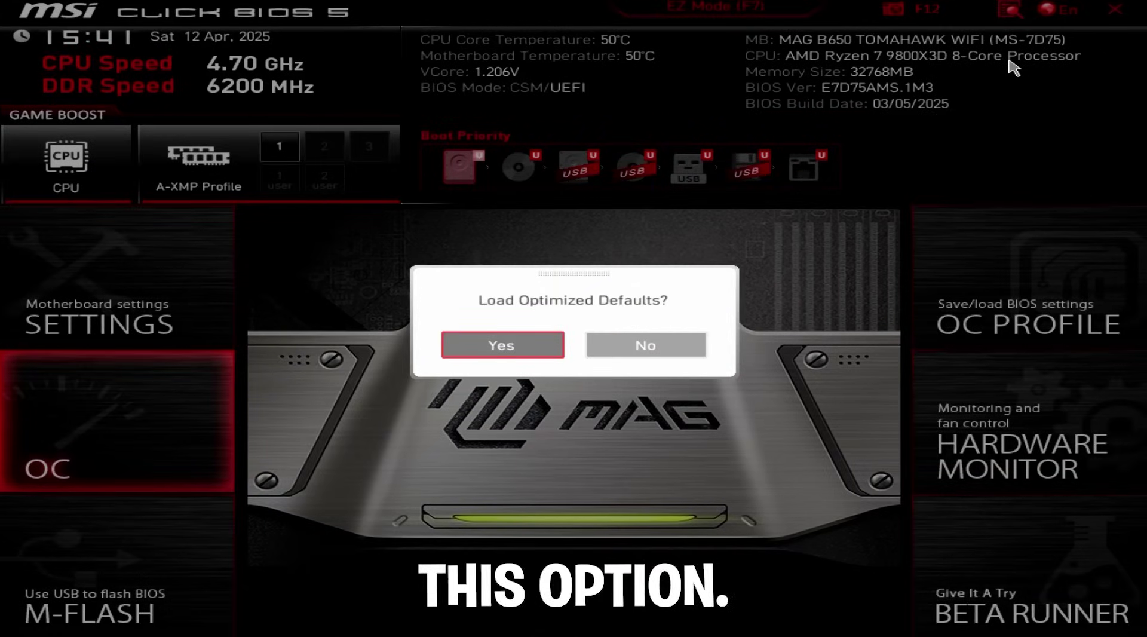
key(Return)
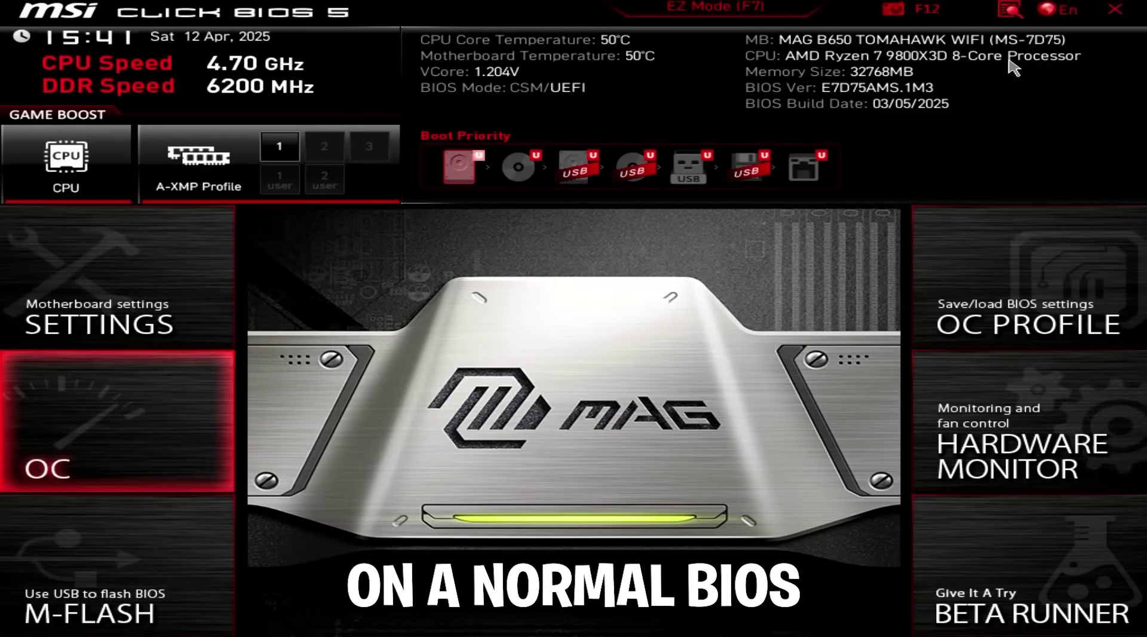
Navigate to SETTINGS > Save & Exit in the motherboard settings.
key(Up)
key(Return)
key(Down)
key(Down)
key(Down)
key(Down)
key(Return)
key(Down)
key(Down)
key(Down)
key(Down)
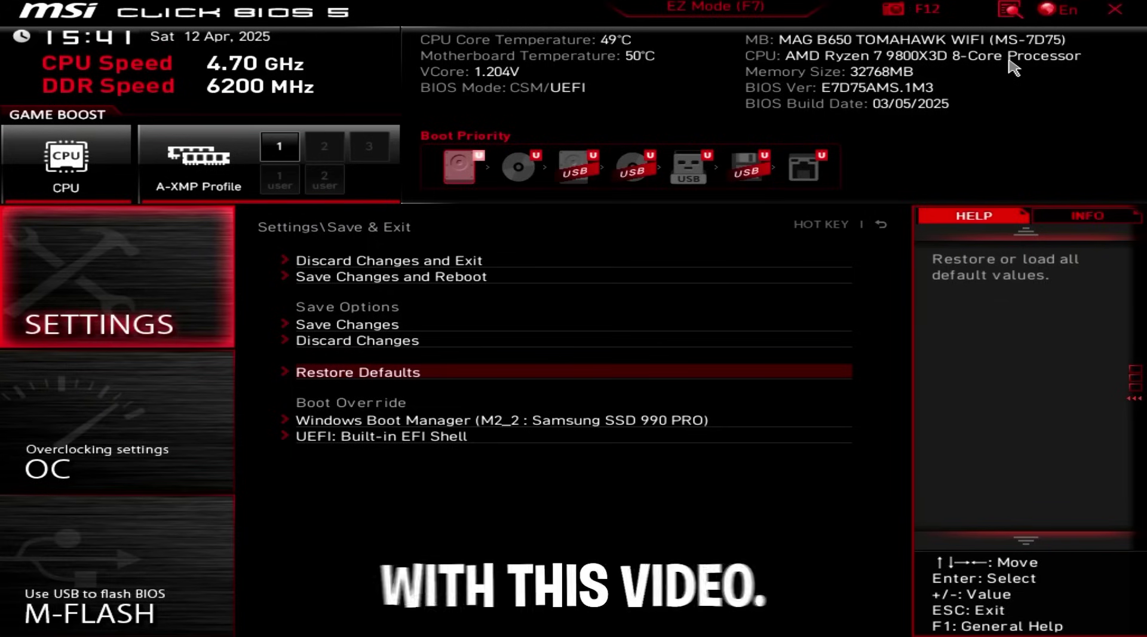
Go to the Overclocking page and check X3D Gaming Mode, left Disabled.
key(Escape)
key(Down)
key(Return)
key(Down)
key(Down)
key(Down)
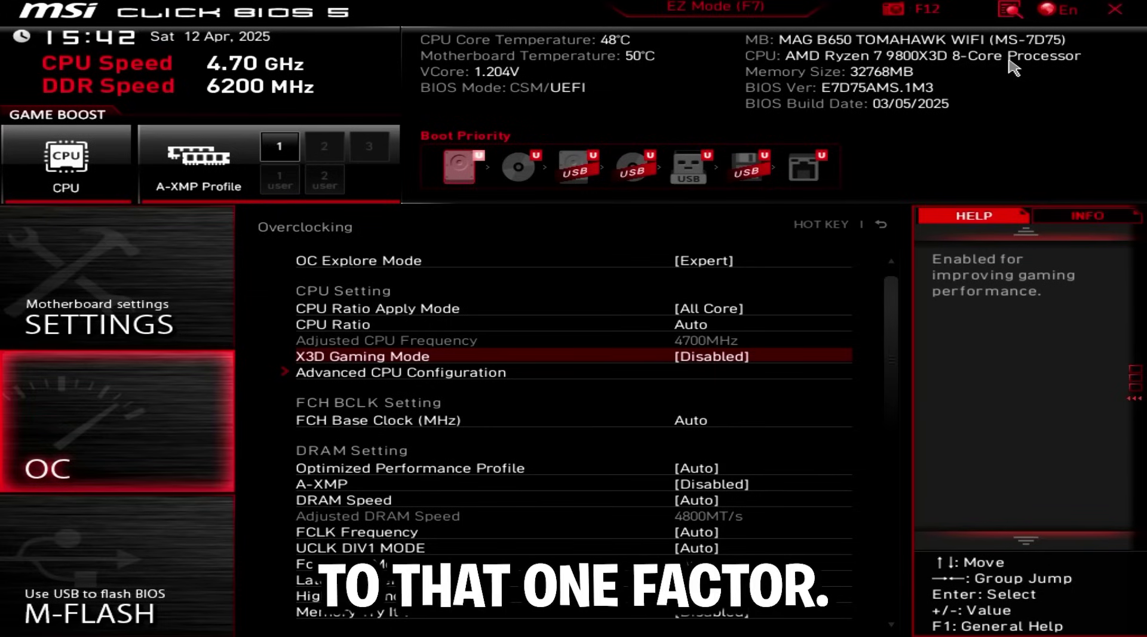
Open Advanced CPU Configuration and set PSS Support to Disabled.
key(Down)
key(Return)
key(Down)
key(Down)
key(Down)
key(Down)
key(Return)
key(Up)
key(Return)
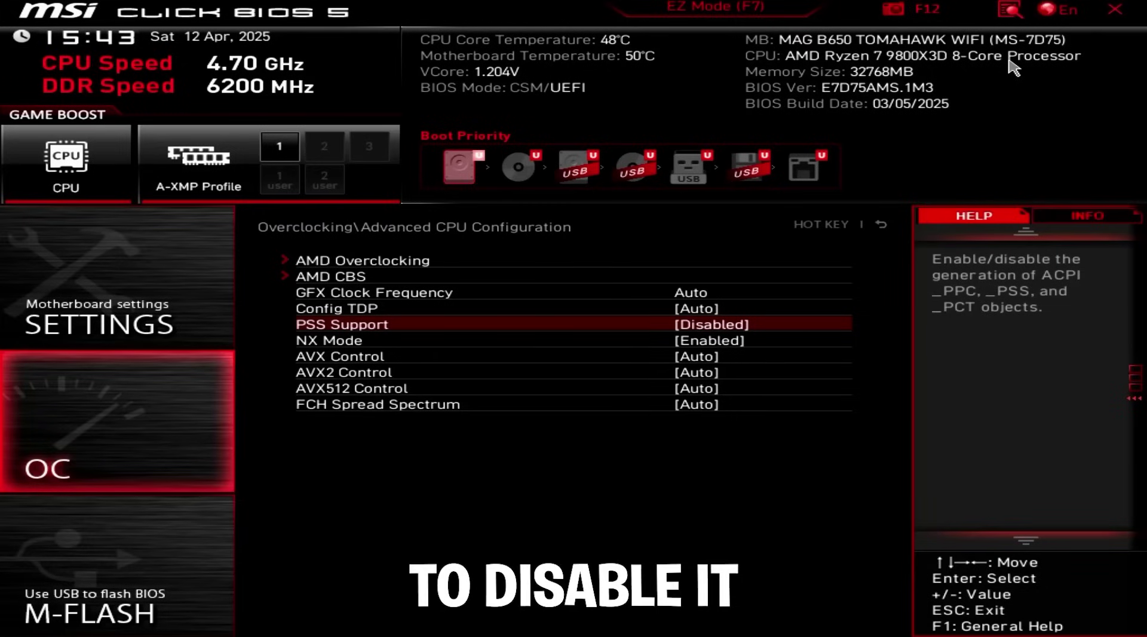
Set NX Mode and FCH Spread Spectrum to Disabled.
key(Down)
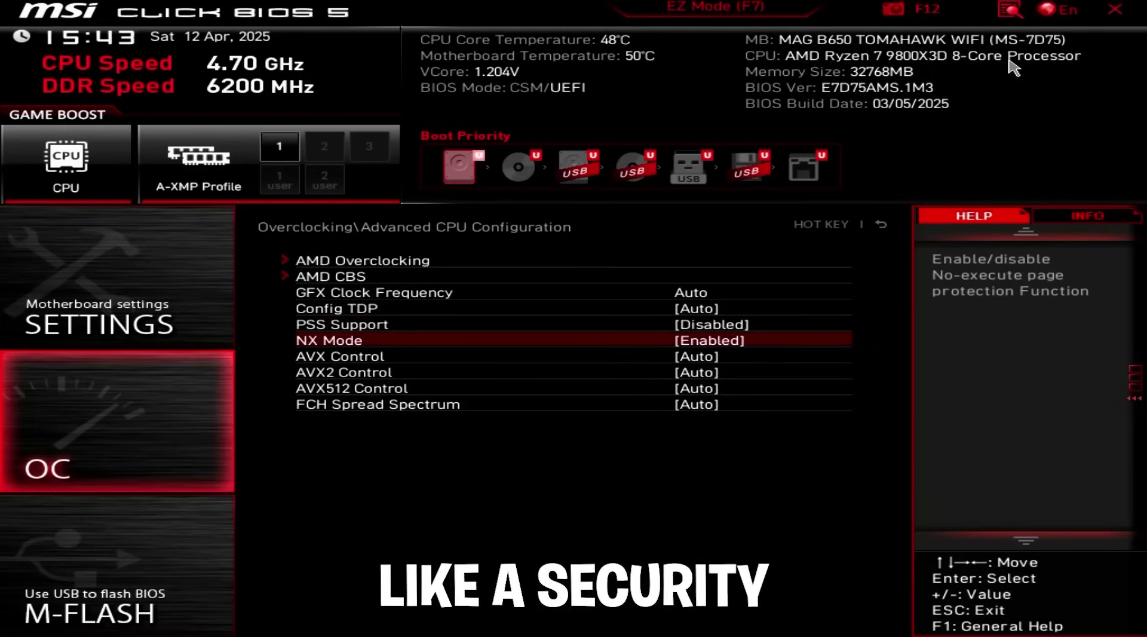
key(Return)
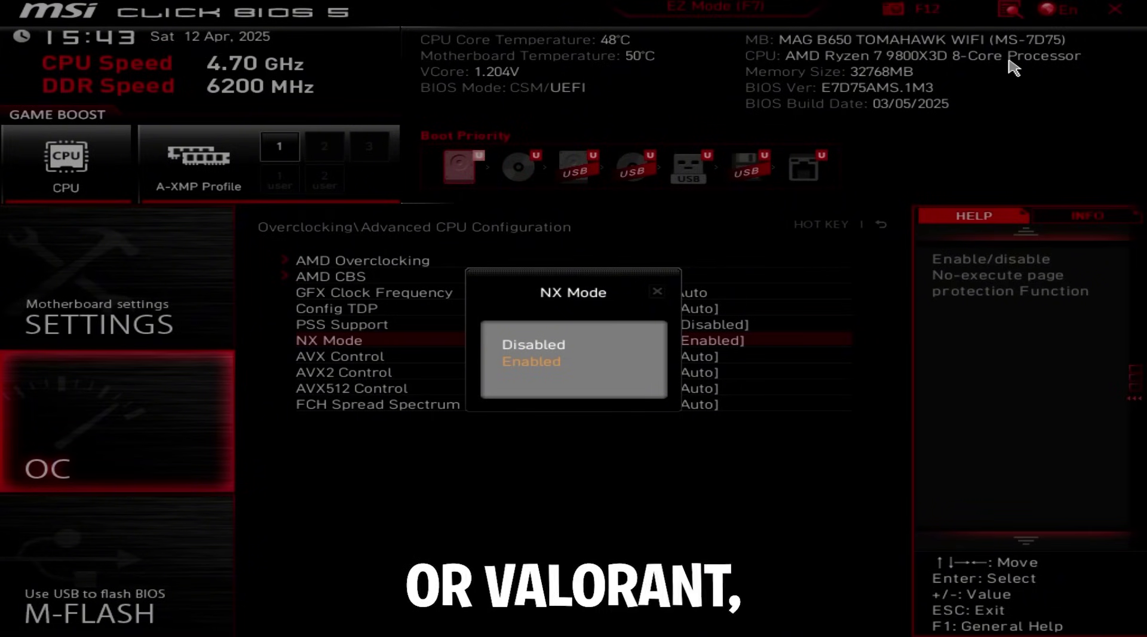
key(Up)
key(Return)
key(Down)
key(Down)
key(Down)
key(Down)
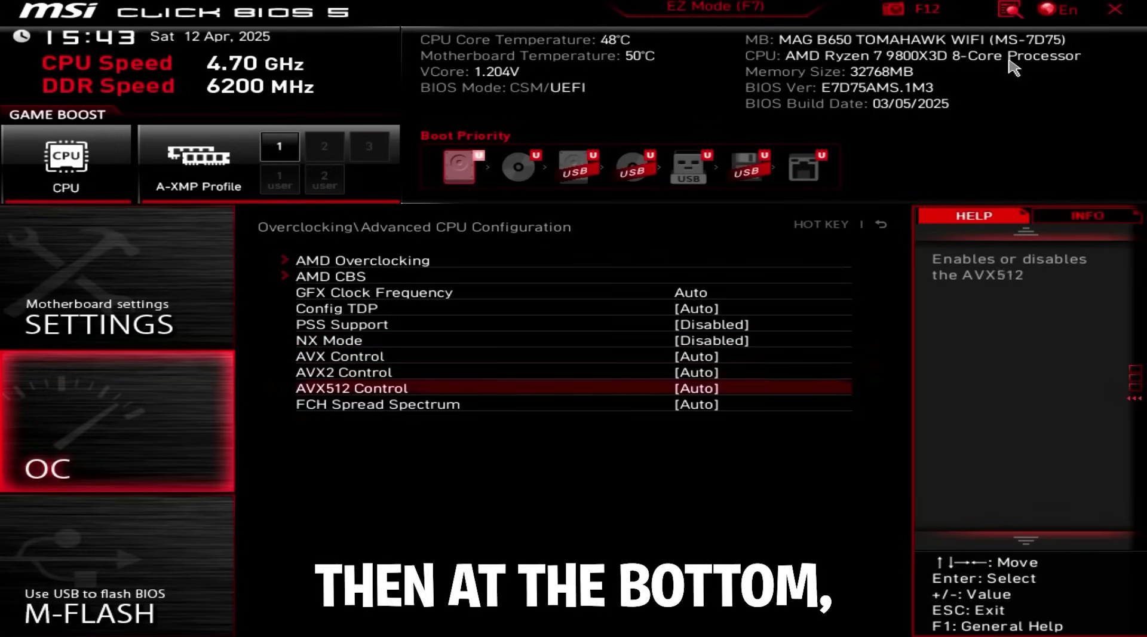
key(Return)
key(Down)
key(Return)
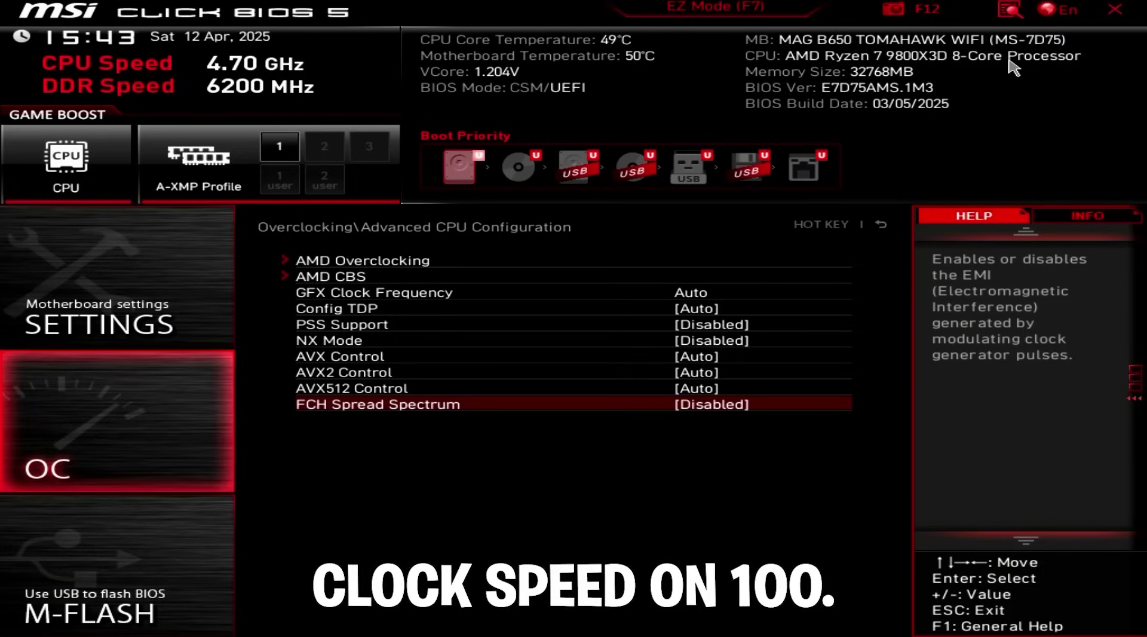
key(Up)
key(Down)
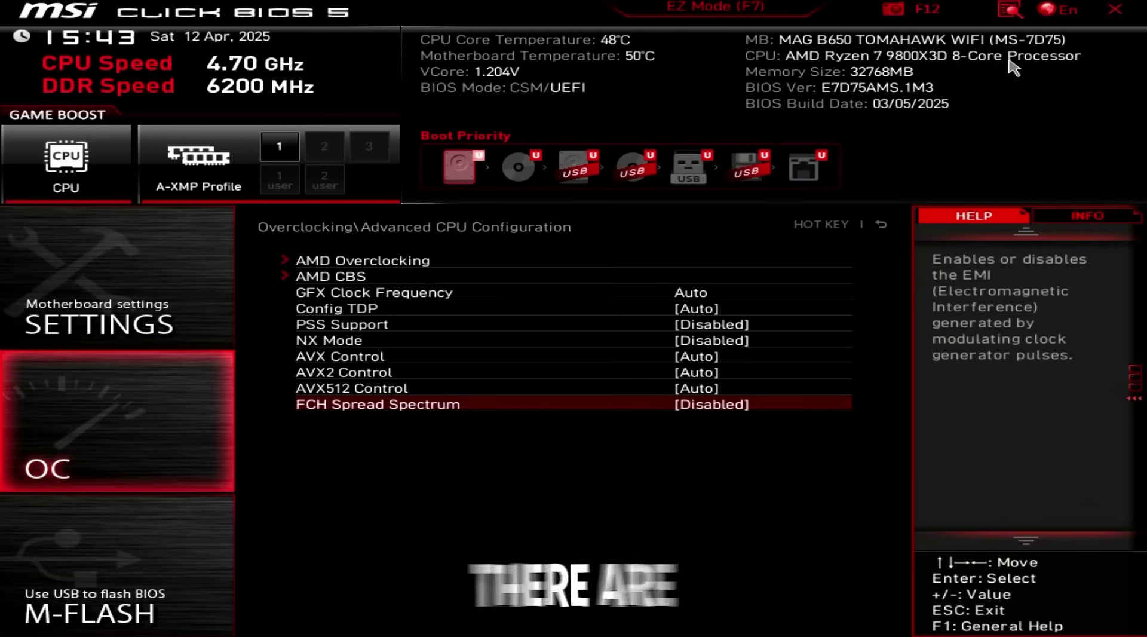
In AMD Overclocking, set LN2 Mode and Prochot VRM Throttling to Disabled.
key(Up)
key(Up)
key(Up)
key(Up)
key(Up)
key(Up)
key(Up)
key(Up)
key(Up)
key(Return)
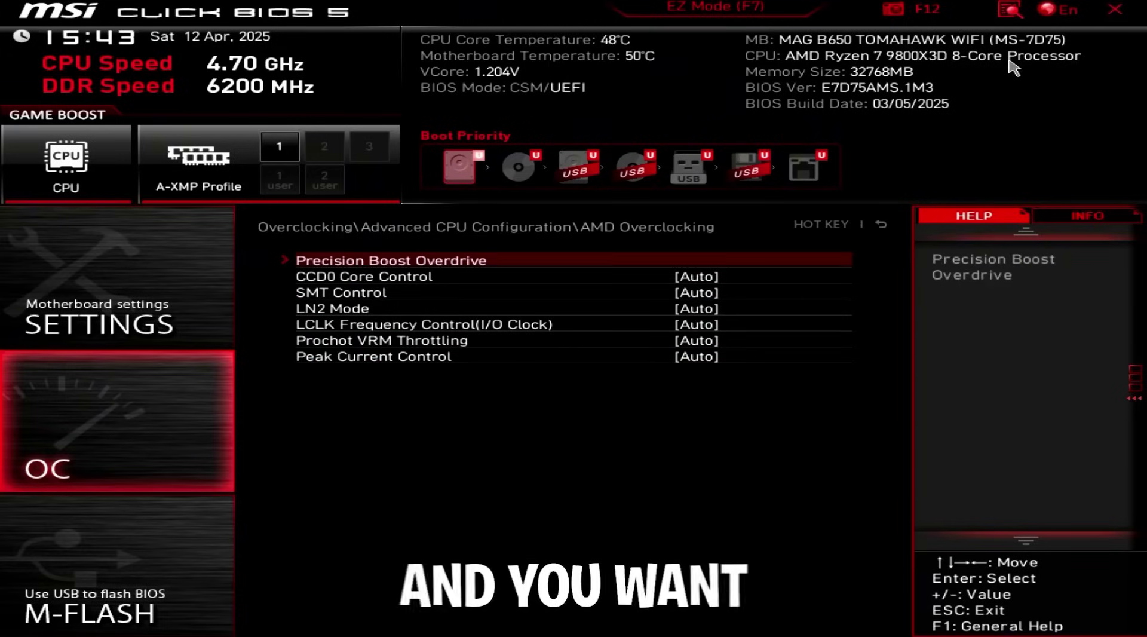
key(Down)
key(Down)
key(Down)
key(Return)
key(Down)
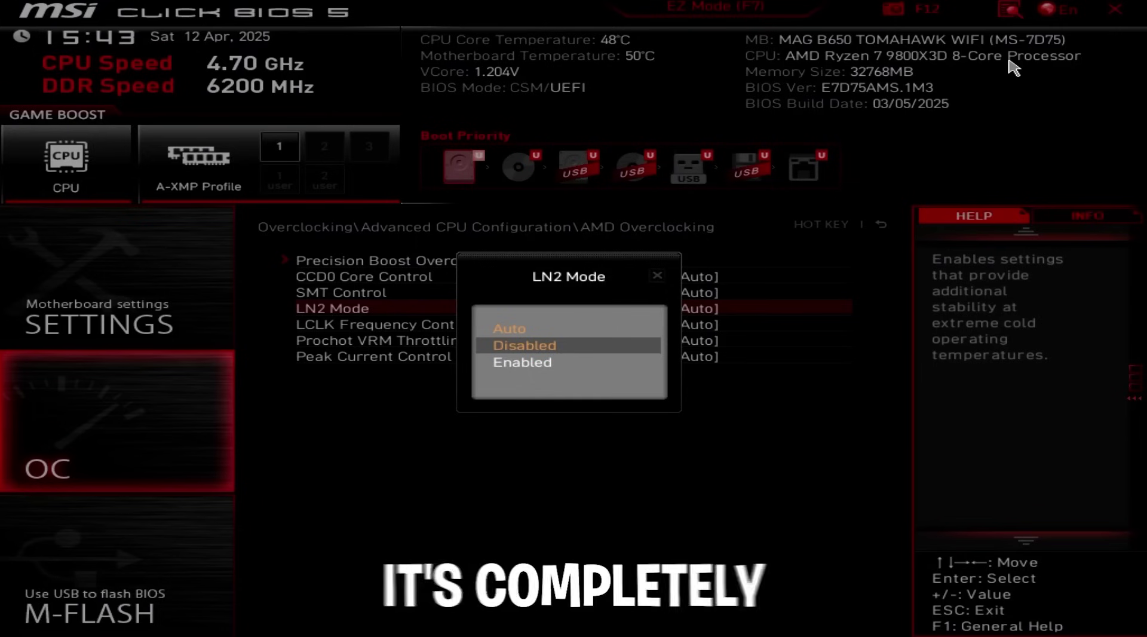
key(Return)
key(Down)
key(Down)
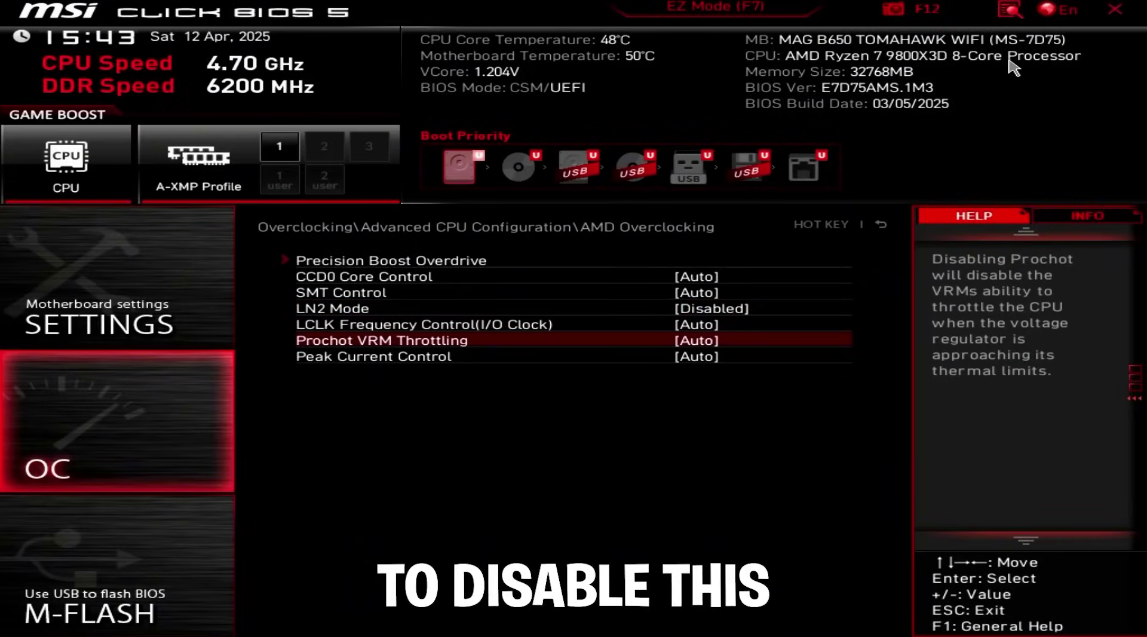
key(Return)
key(Down)
key(Down)
key(Up)
key(Return)
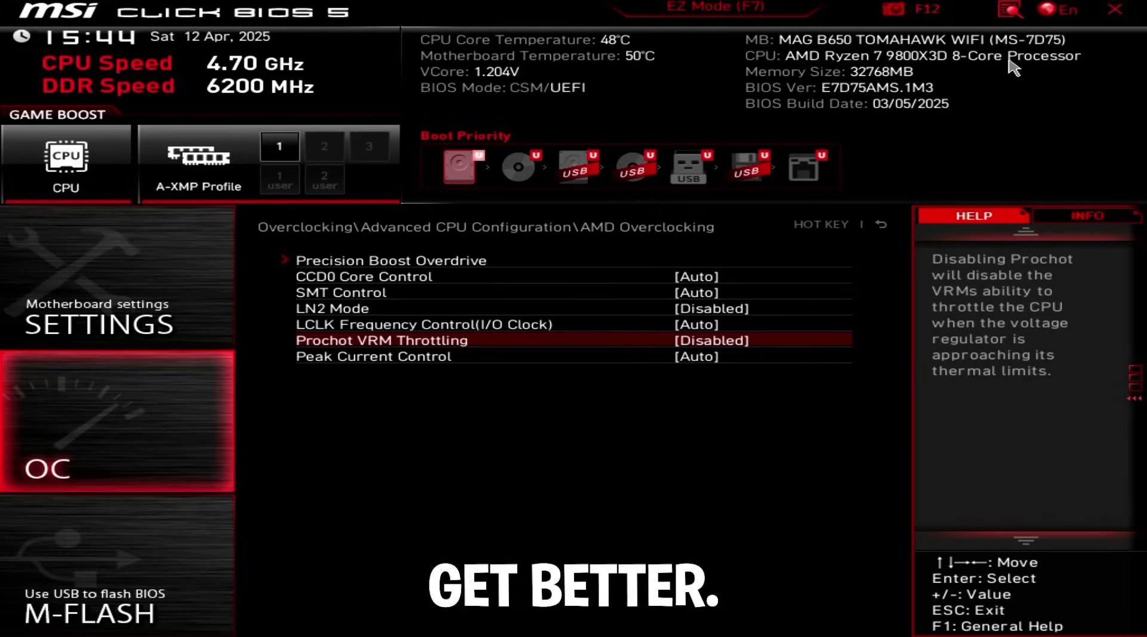
Enter Precision Boost Overdrive and bring up its mode choices.
key(Up)
key(Up)
key(Up)
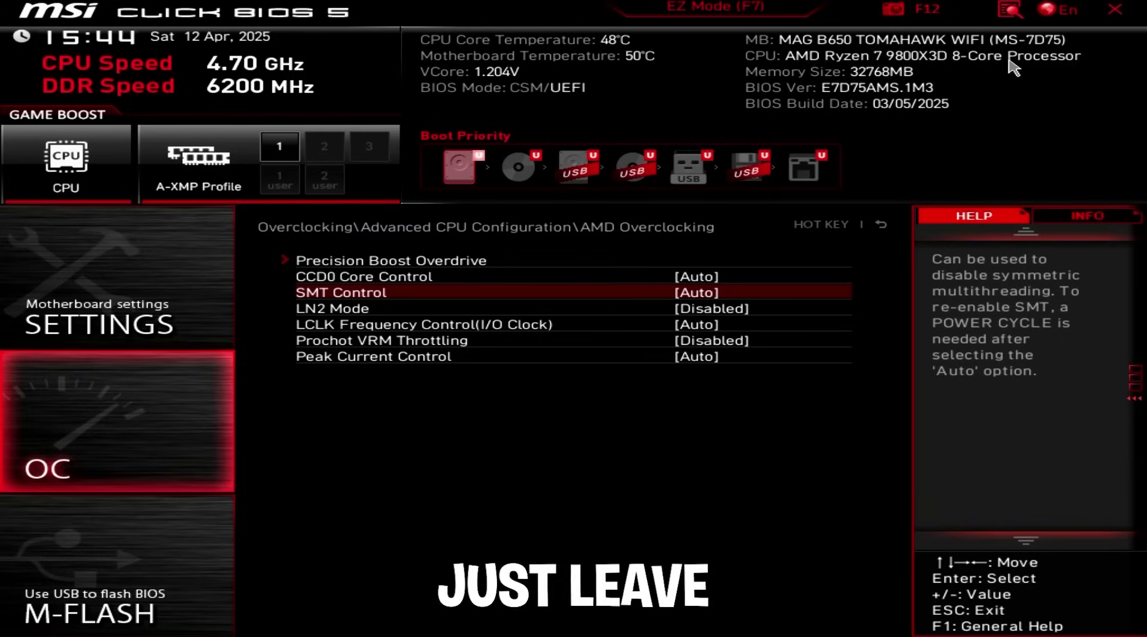
key(Up)
key(Up)
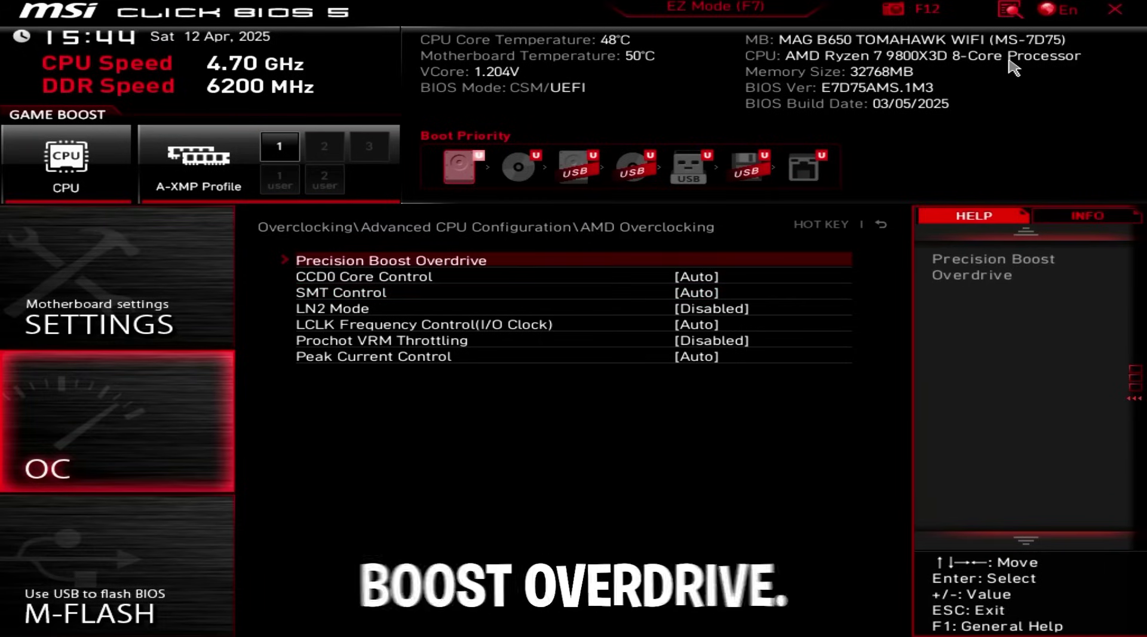
key(Return)
key(Return)
key(Down)
key(Down)
key(Down)
key(Down)
key(Down)
key(Down)
key(Down)
key(Down)
key(Down)
Set Precision Boost Overdrive to Advanced with PBO Limits set to Motherboard.
key(Down)
key(Down)
key(Return)
key(Down)
key(Return)
key(Down)
key(Down)
key(Return)
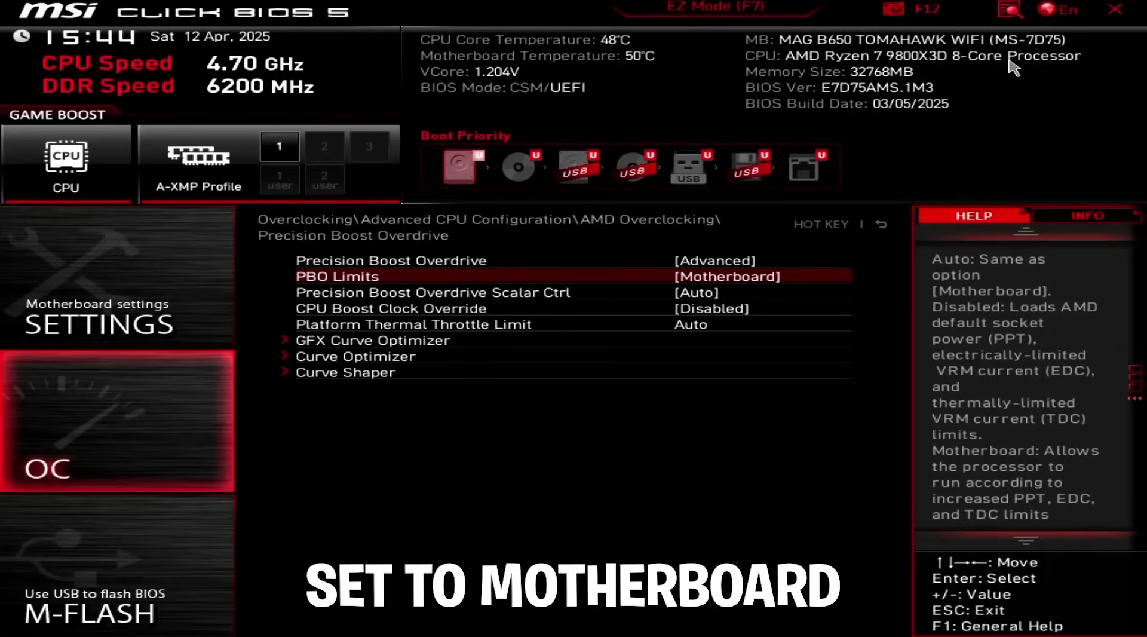
Set Precision Boost Overdrive Scalar Ctrl to Manual.
key(Down)
key(Return)
key(Down)
key(Return)
key(Down)
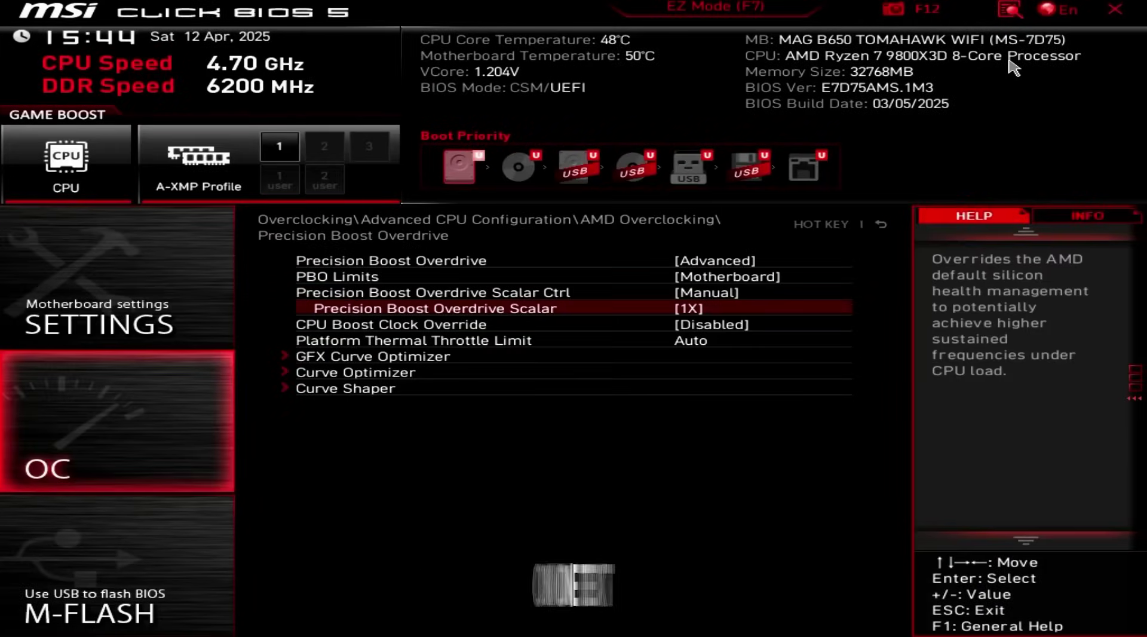
Enable CPU Boost Clock Override as Enabled (Positive) with a 200 MHz maximum.
key(Down)
key(Return)
key(Down)
key(Return)
key(Down)
text(200)
key(Return)
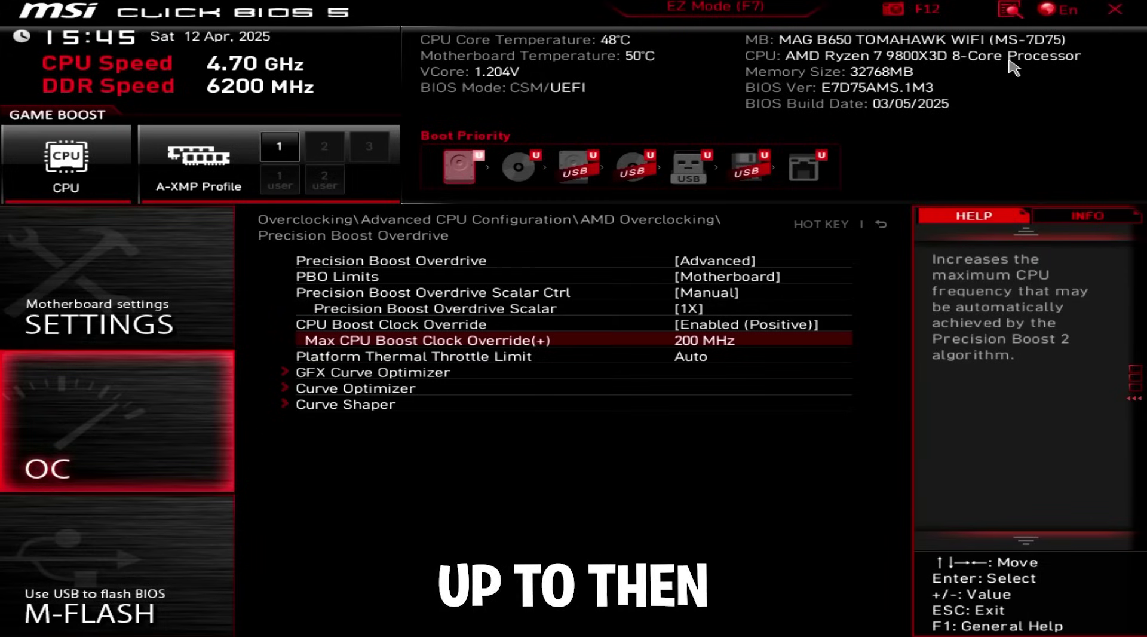
Open Curve Optimizer and set its mode to All Cores.
key(Down)
key(Down)
key(Down)
key(Return)
key(Return)
key(Down)
key(Return)
key(Down)
Set the all-core curve sign to Negative with magnitude 10, then back out.
key(Return)
key(Down)
key(Return)
key(Down)
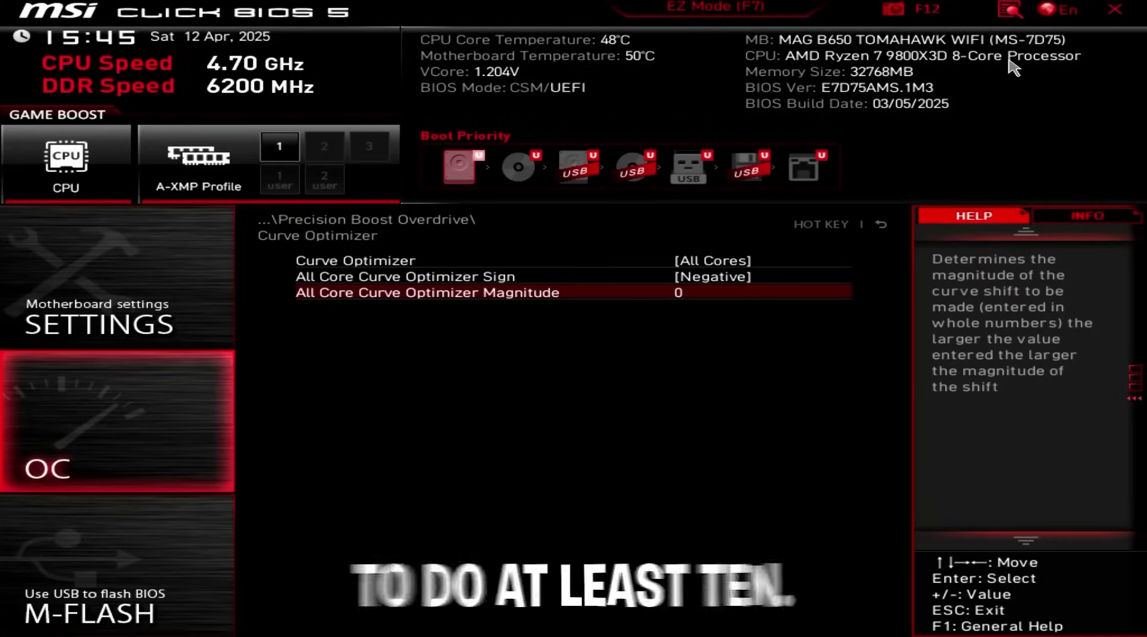
text(10)
key(Up)
key(Down)
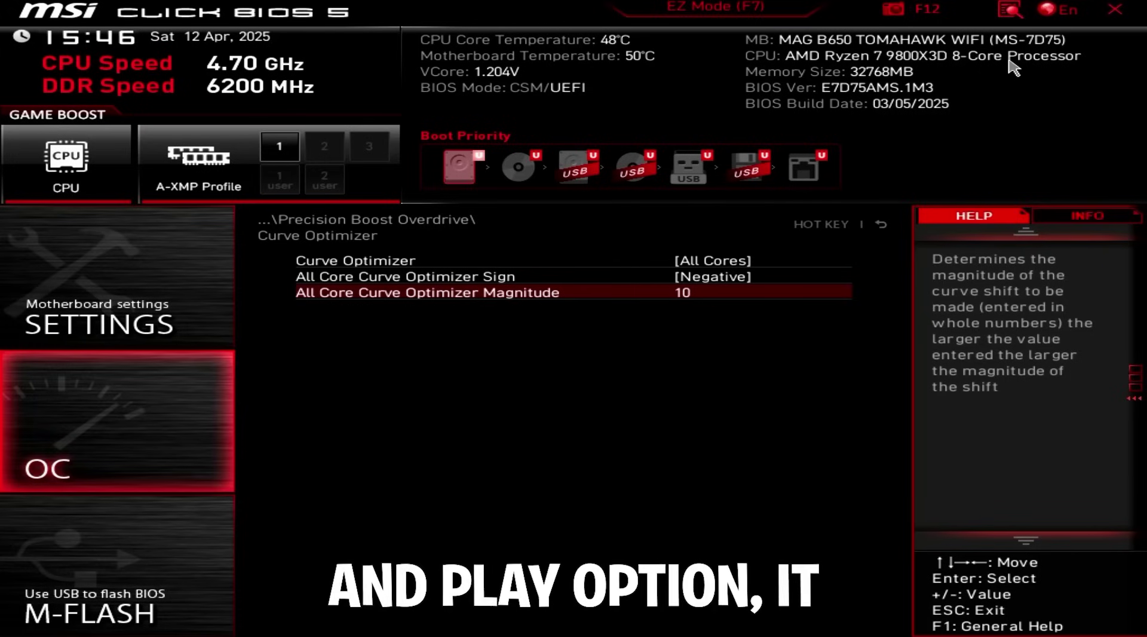
key(Escape)
key(Escape)
key(Escape)
In AMD CBS, set Global C-state Control and SVM Enable to Disabled.
key(Down)
key(Return)
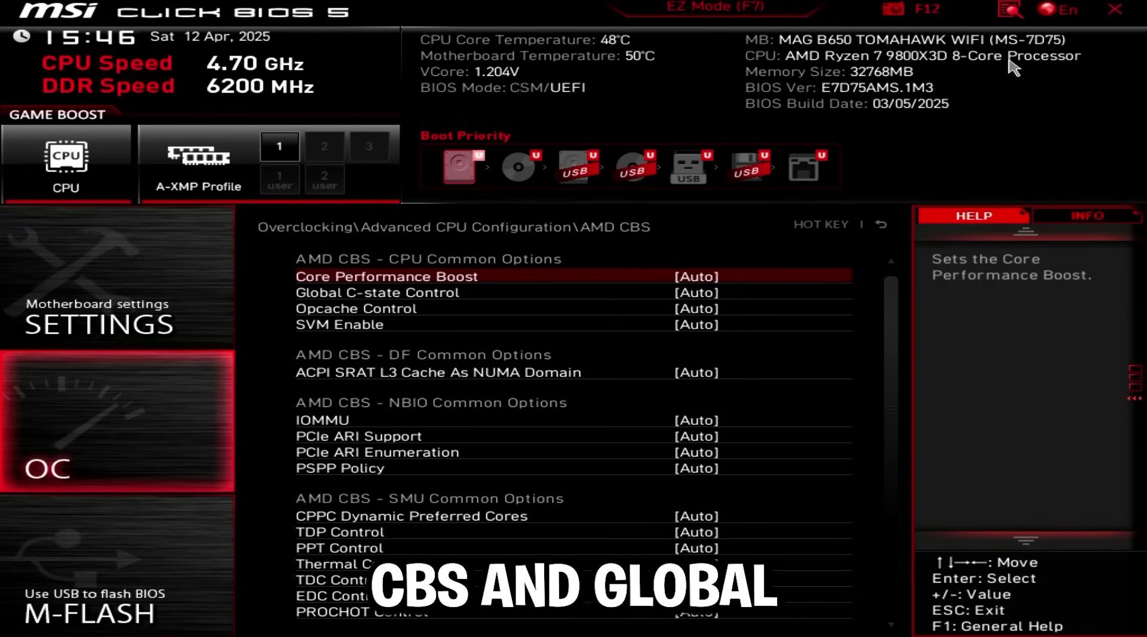
key(Down)
key(Down)
key(Up)
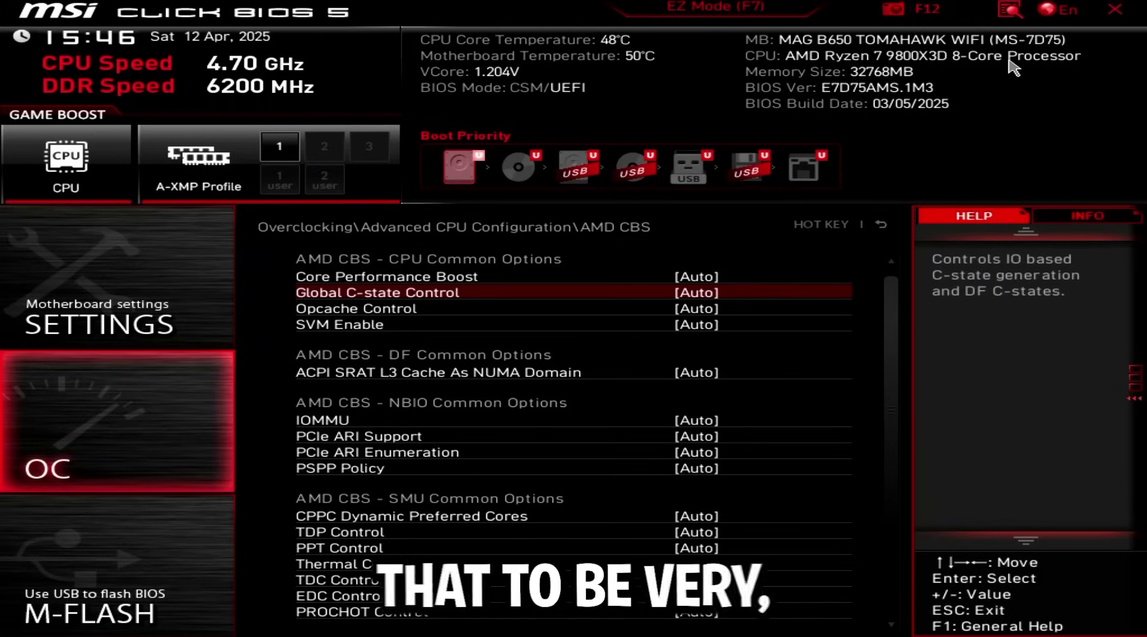
key(Return)
key(Up)
key(Up)
key(Return)
key(Down)
key(Down)
key(Return)
key(Up)
key(Up)
key(Return)
Set IOMMU and PCIe ARI Support to Disabled.
key(Down)
key(Down)
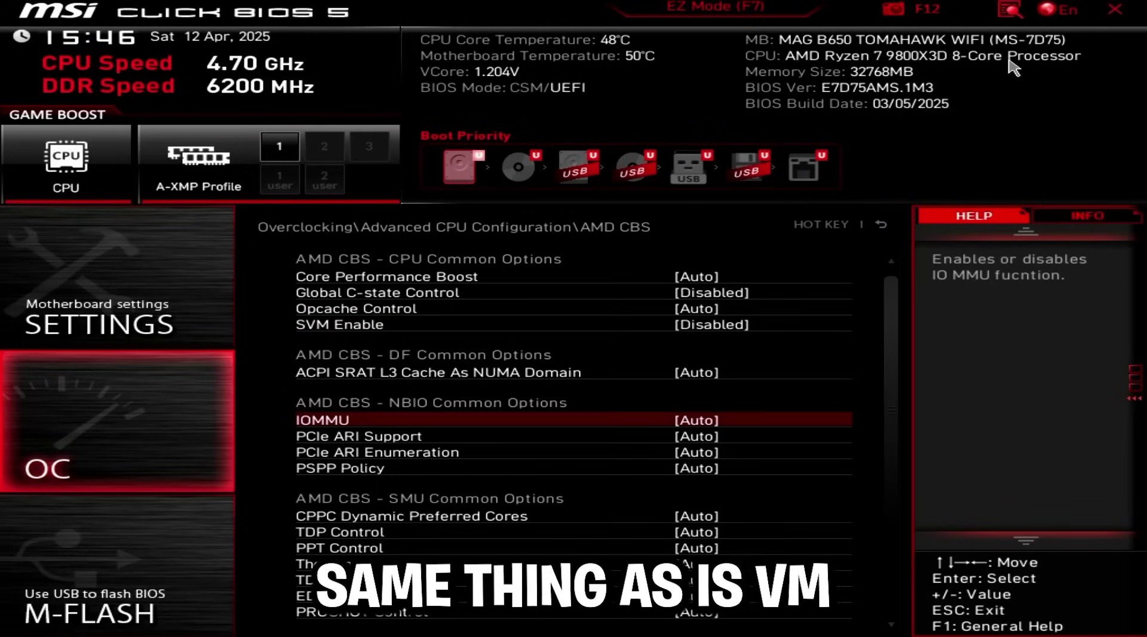
key(Return)
key(Down)
key(Return)
key(Down)
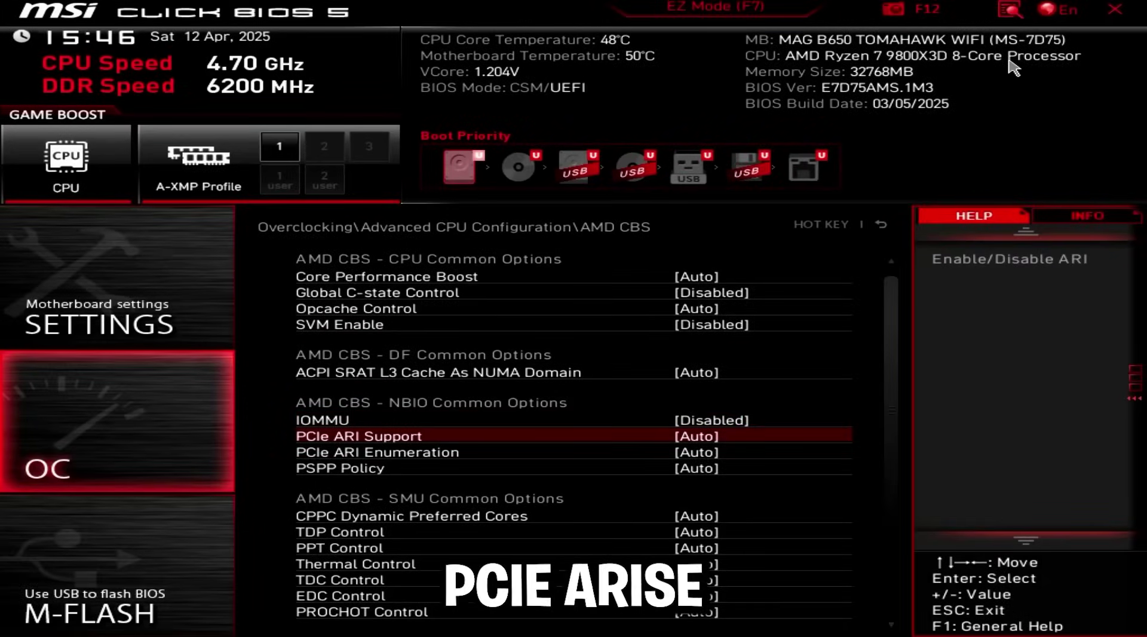
key(Return)
key(Down)
key(Return)
Review CPPC Dynamic Preferred Cores, leave it at Auto, and return to the Overclocking page.
key(Down)
key(Down)
key(Down)
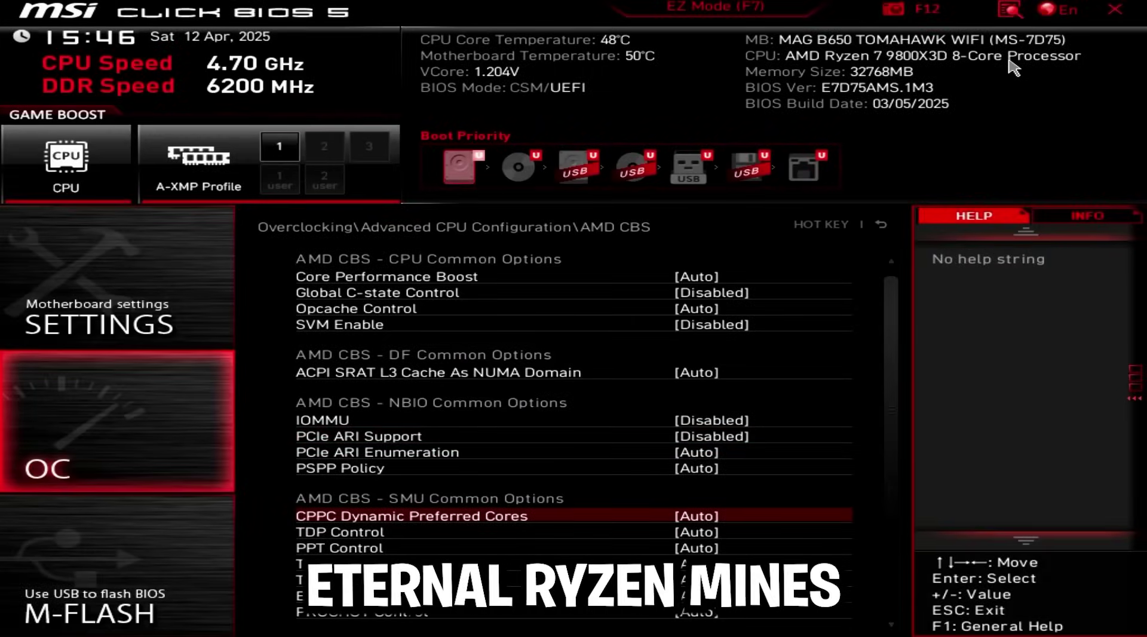
key(Return)
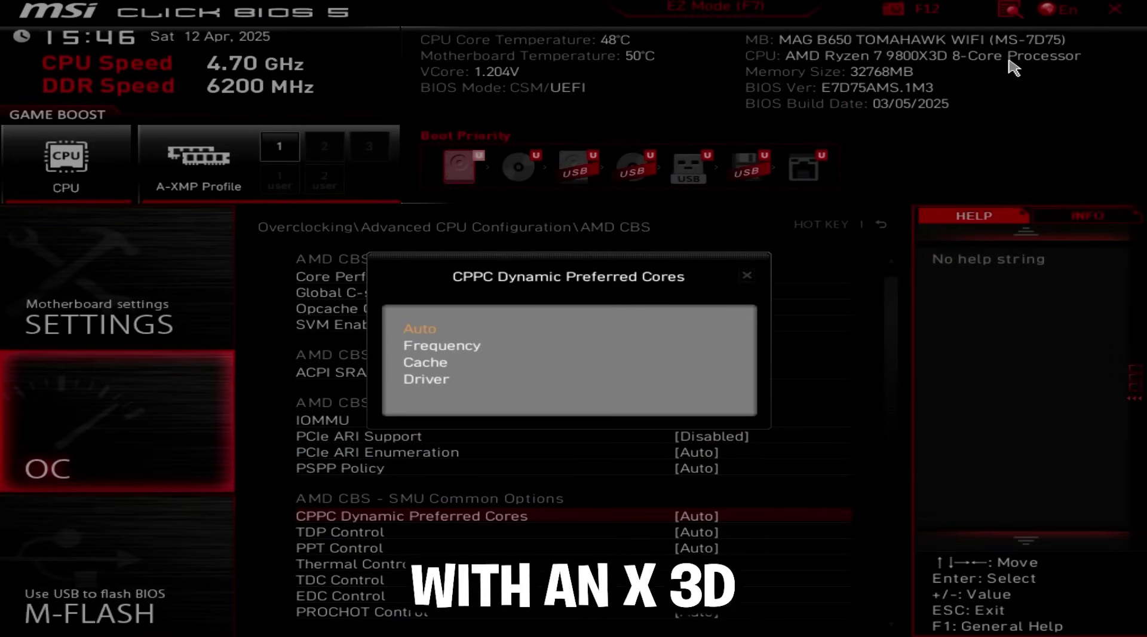
key(Down)
key(Down)
key(Return)
key(Return)
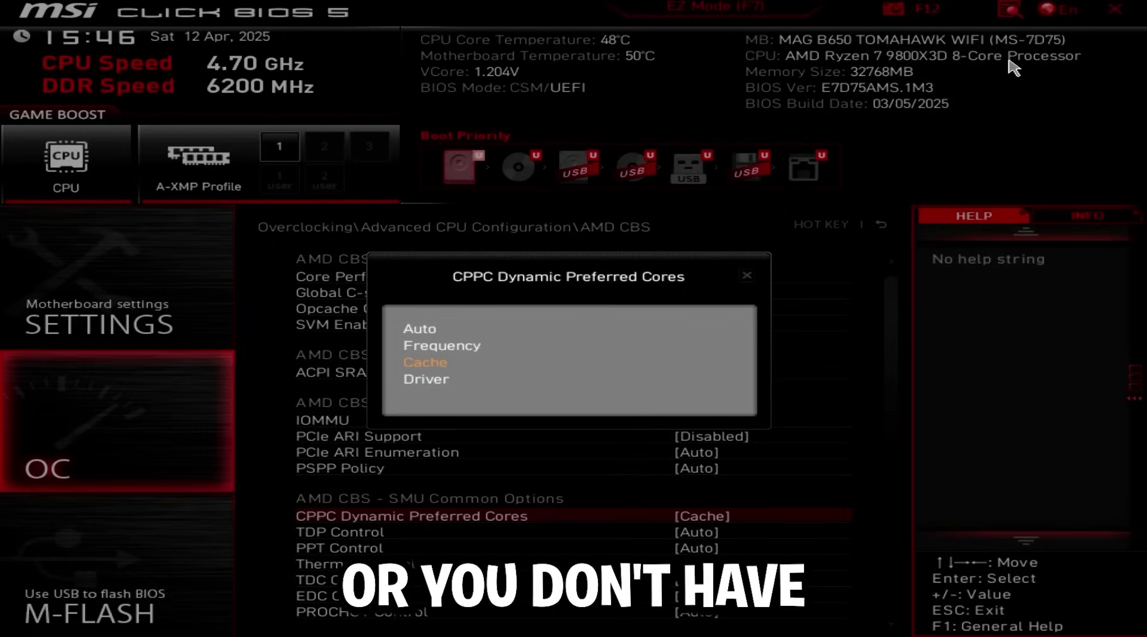
key(Down)
key(Return)
key(Down)
key(Down)
key(Down)
key(Down)
key(Down)
key(Down)
key(Down)
key(Down)
key(Down)
key(Up)
key(Up)
key(Up)
key(Up)
key(Up)
key(Up)
key(Up)
key(Up)
key(Up)
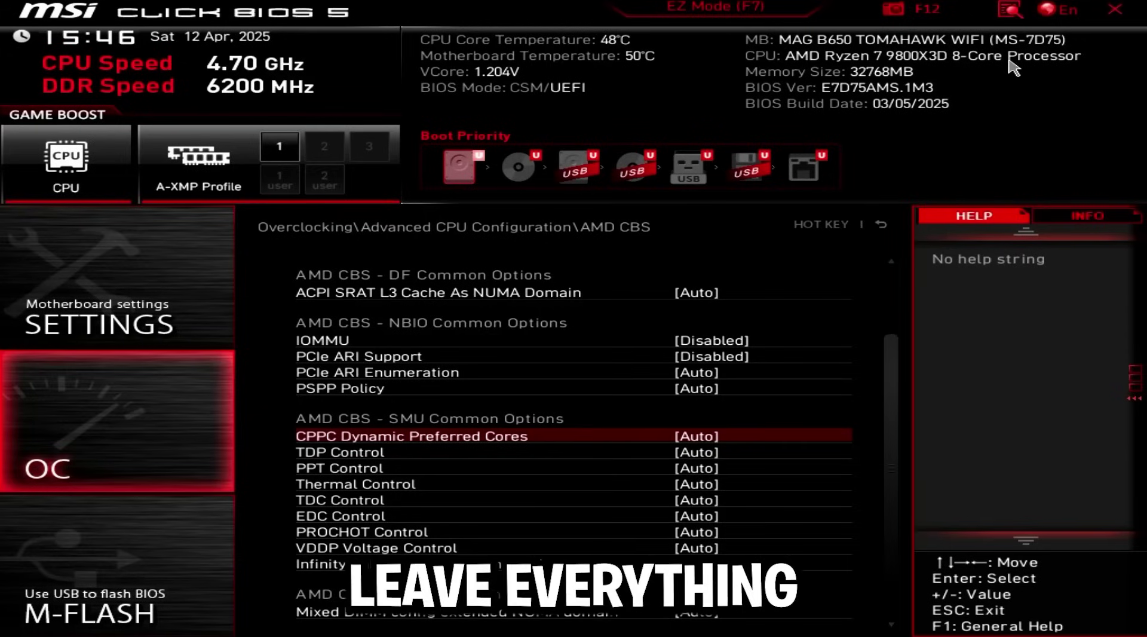
key(Escape)
key(Escape)
key(Down)
key(Down)
key(Down)
Enable A-XMP and set DRAM Speed to 6000.
key(Return)
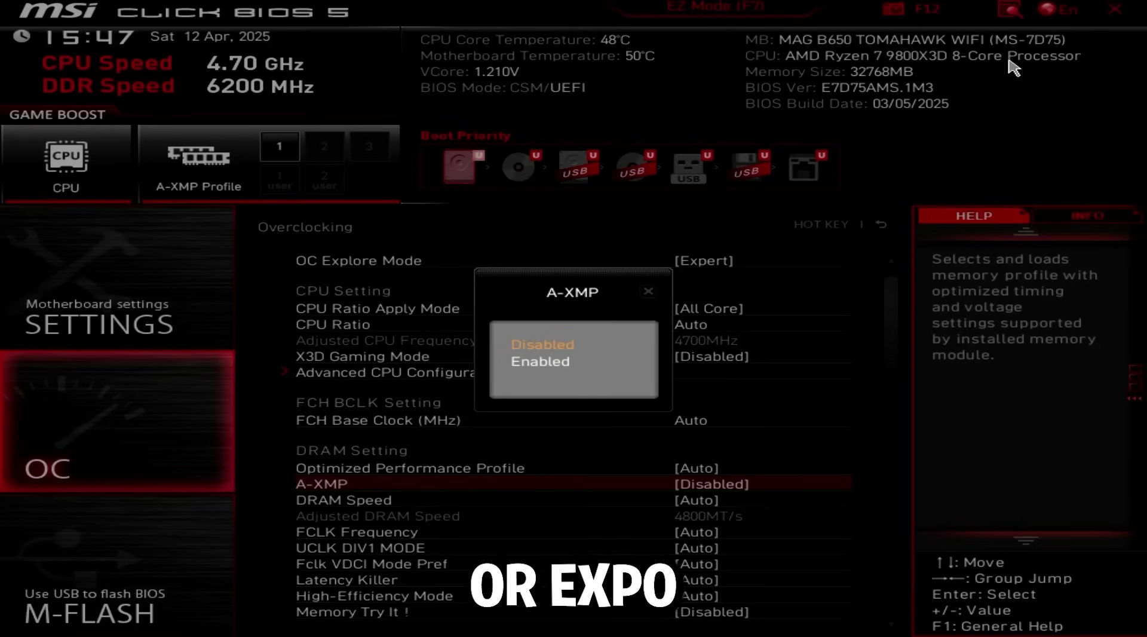
key(Down)
key(Return)
key(Down)
key(Down)
key(Down)
key(Down)
key(Down)
key(Down)
key(Down)
key(Down)
key(Up)
key(Up)
key(Up)
key(Up)
key(Up)
key(Up)
key(Up)
key(Up)
key(Down)
key(Return)
key(Down)
key(Down)
key(Down)
key(Down)
key(Down)
key(Down)
key(Down)
key(Down)
key(Down)
key(Down)
key(Down)
key(Down)
key(Down)
key(Down)
key(Down)
key(Down)
key(Down)
key(Return)
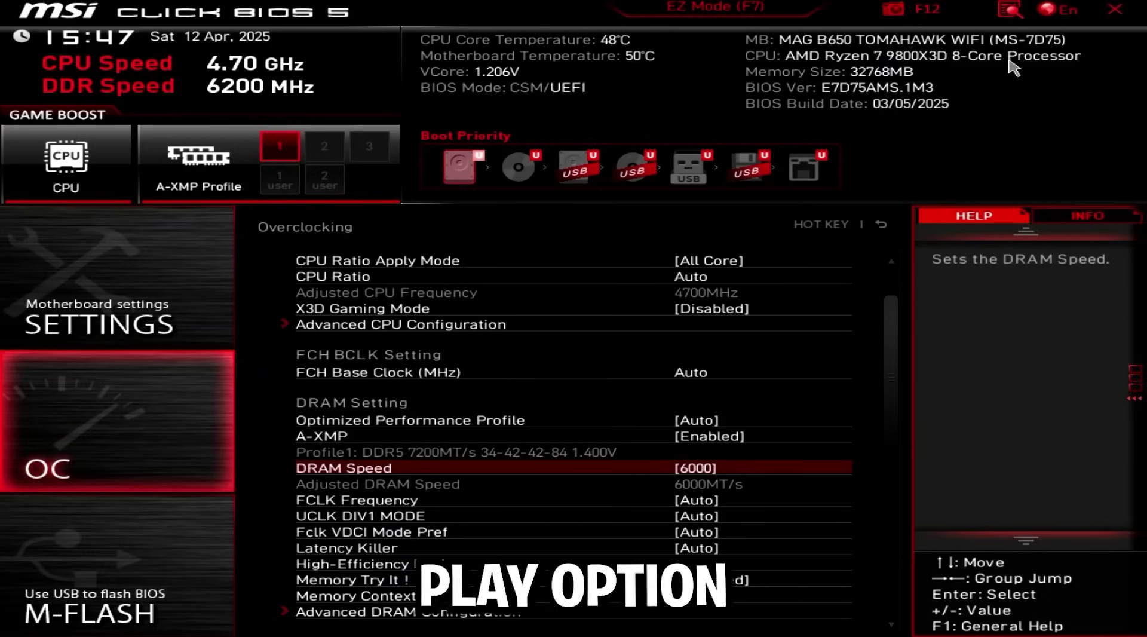
Set FCLK Frequency to 2000MHz and UCLK DIV1 MODE to UCLK=MEMCLK.
key(Down)
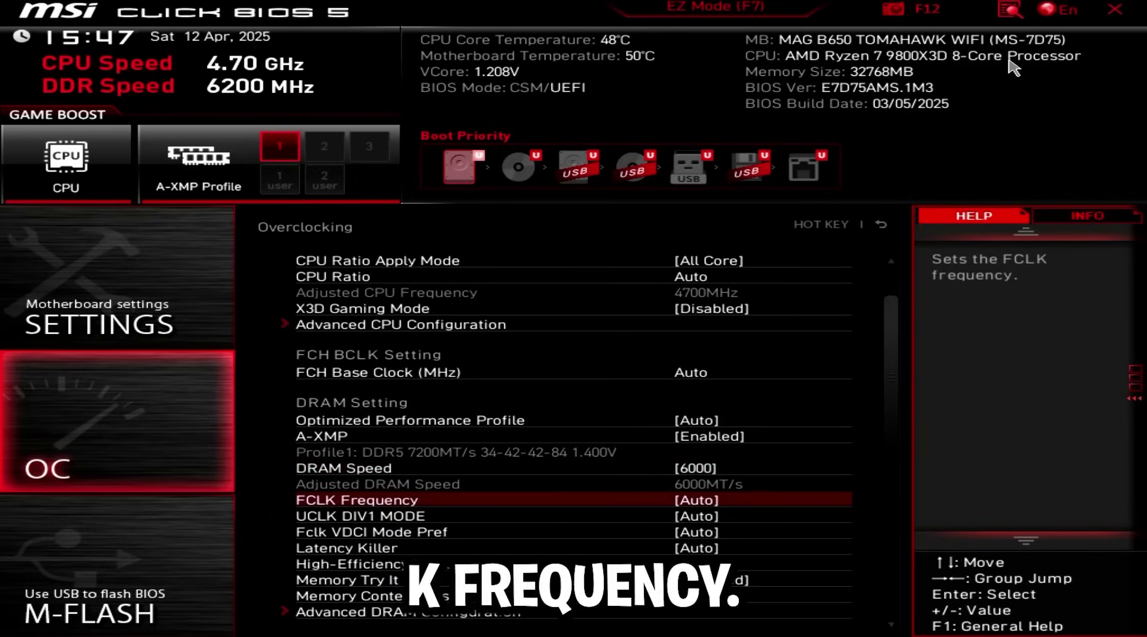
key(Return)
key(Down)
key(Down)
key(Down)
key(Down)
key(Down)
key(Down)
key(Down)
key(Down)
key(Down)
key(Down)
key(Down)
key(Down)
key(Down)
key(Down)
key(Down)
key(Down)
key(Down)
key(Down)
key(Down)
key(Down)
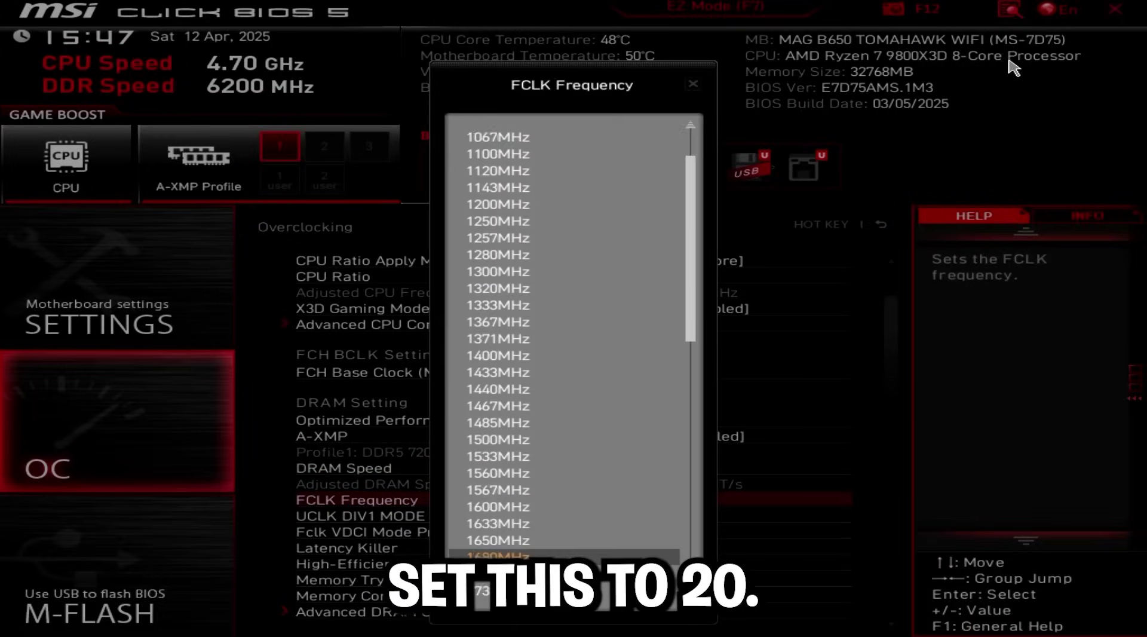
key(Down)
key(Down)
key(Down)
key(Down)
key(Down)
key(Down)
key(Down)
key(Down)
key(Down)
key(Down)
key(Down)
key(Return)
key(Down)
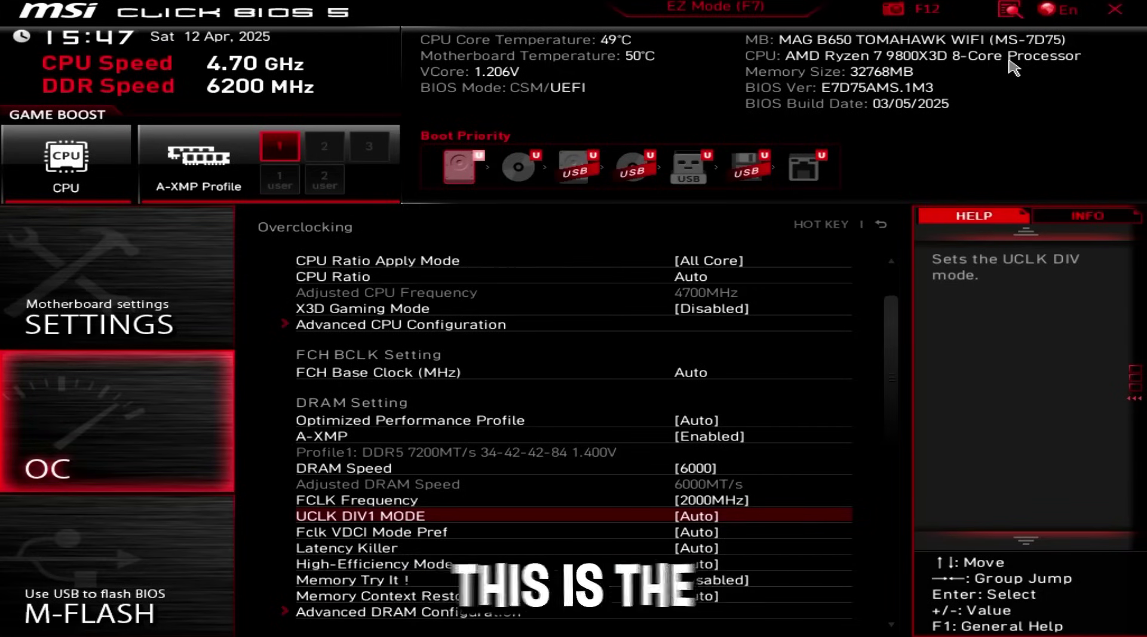
key(Return)
key(Down)
key(Return)
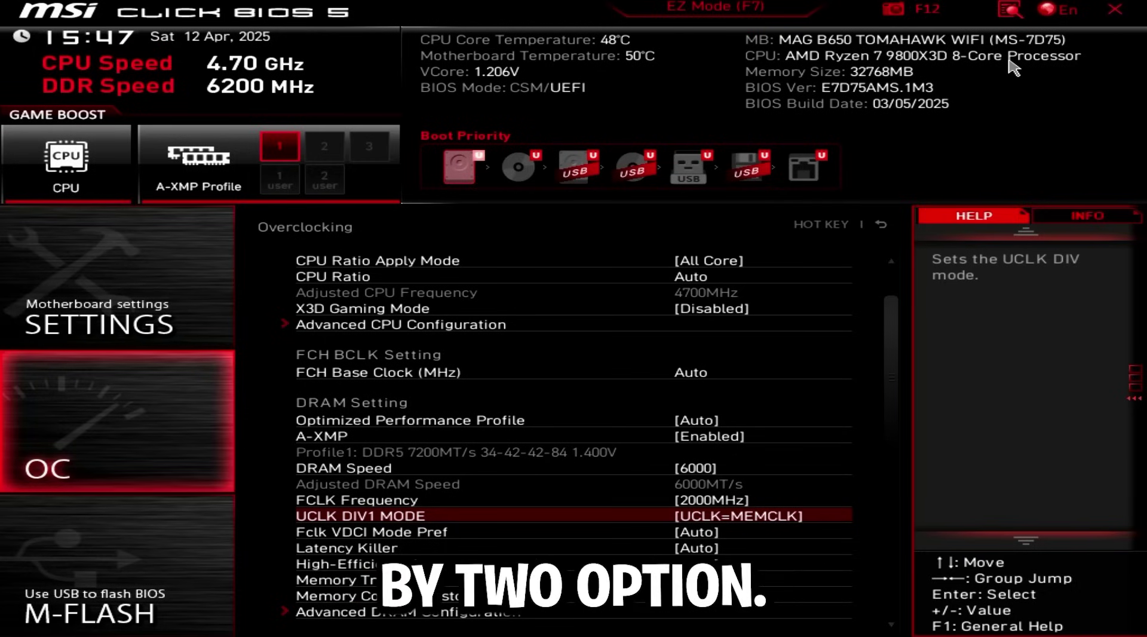
In Advanced DRAM Configuration, set tREFI 32767, tRRDL 12, tRRDS 8 and tFAW 32.
key(Down)
key(Down)
key(Down)
key(Down)
key(Down)
key(Down)
key(Down)
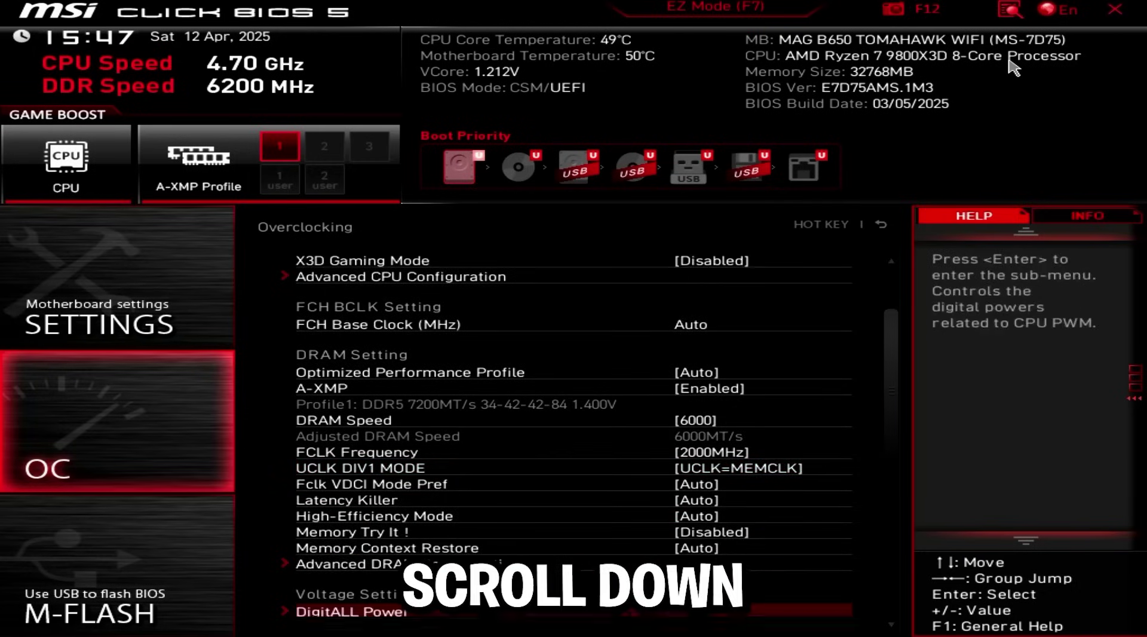
key(Up)
key(Return)
key(Down)
key(Down)
key(Down)
key(Down)
key(Down)
key(Down)
key(Down)
key(Down)
key(Down)
key(Down)
key(Down)
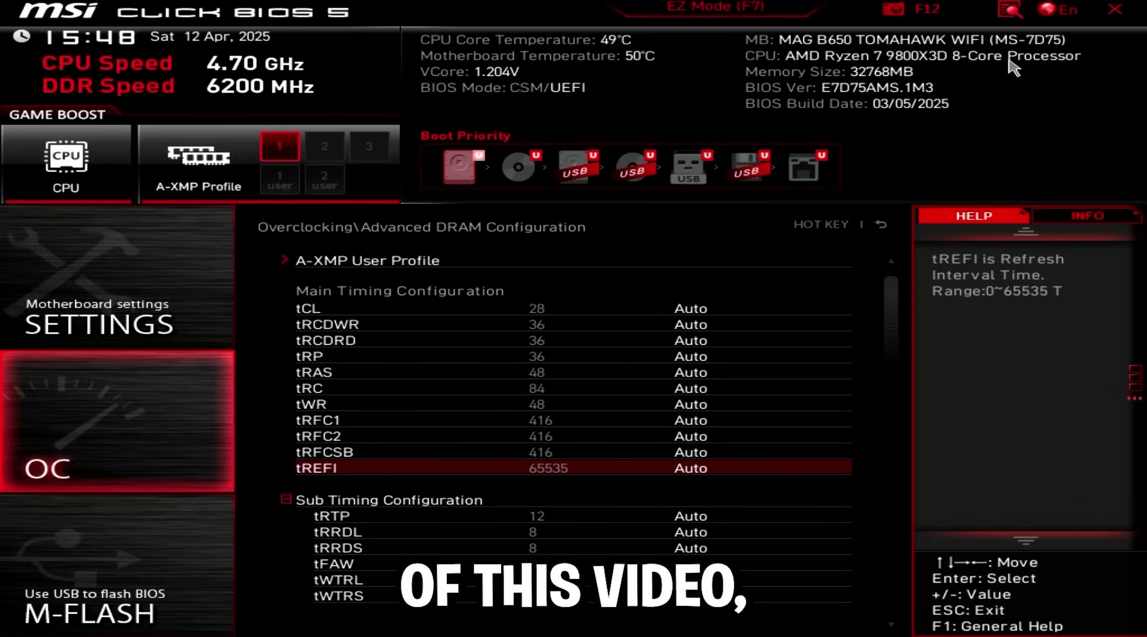
text(32767)
key(Return)
key(Down)
key(Up)
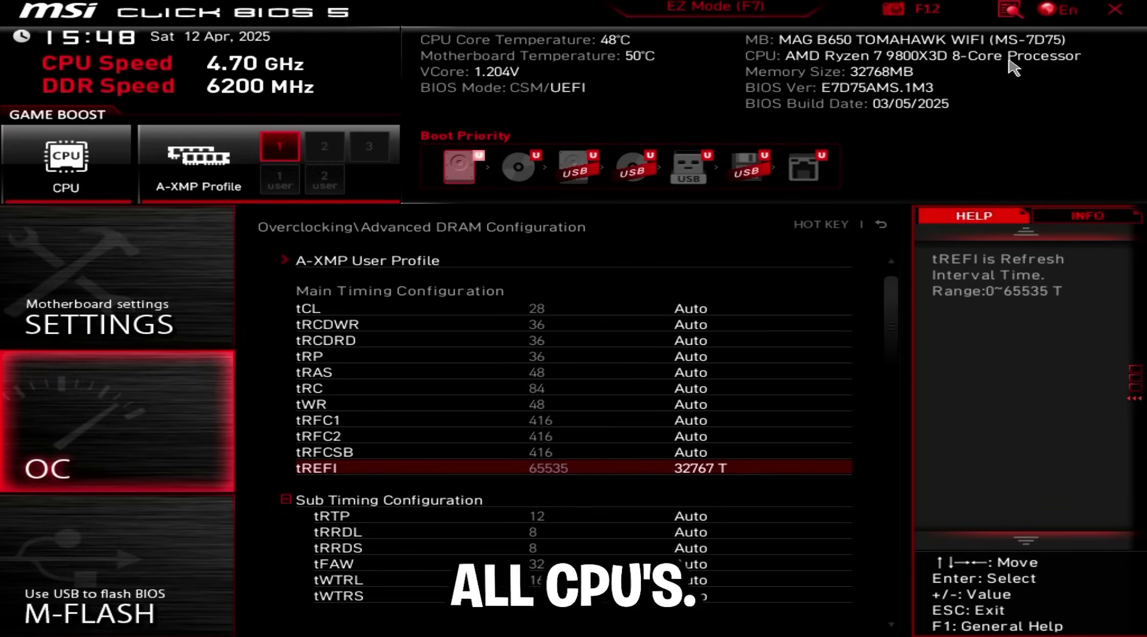
key(Down)
key(Down)
key(Down)
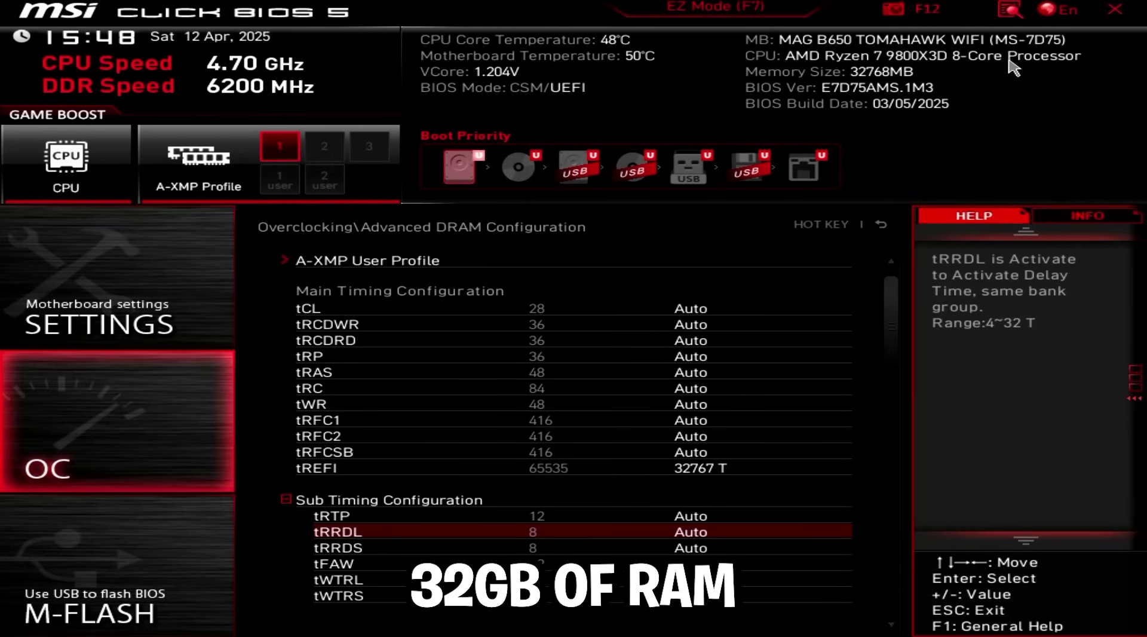
text(12)
key(Down)
text(8)
key(Down)
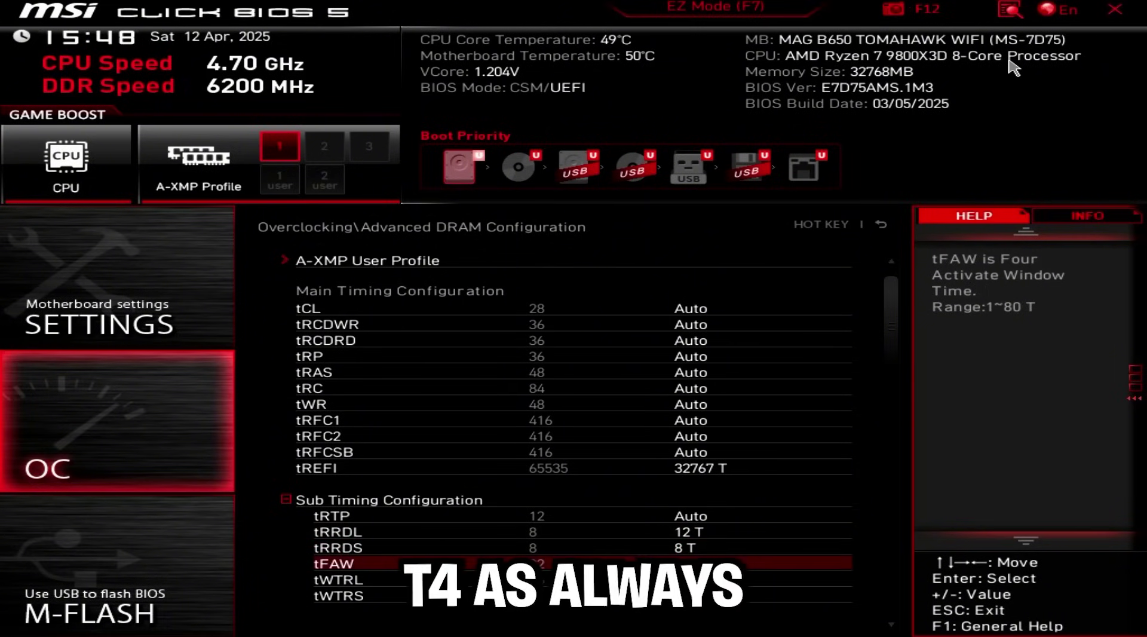
text(32)
key(Up)
Disable TSME and Data Scramble, then return to the Overclocking page.
key(Down)
key(Down)
key(Down)
key(Down)
key(Down)
key(Down)
key(Down)
key(Down)
key(Down)
key(Down)
key(Down)
key(Down)
key(Down)
key(Down)
key(Down)
key(Down)
key(Down)
key(Down)
key(Down)
key(Down)
key(Down)
key(Down)
key(Up)
key(Up)
key(Up)
key(Up)
key(Up)
key(Up)
key(Up)
key(Return)
key(Down)
key(Return)
key(Down)
key(Return)
key(Down)
key(Return)
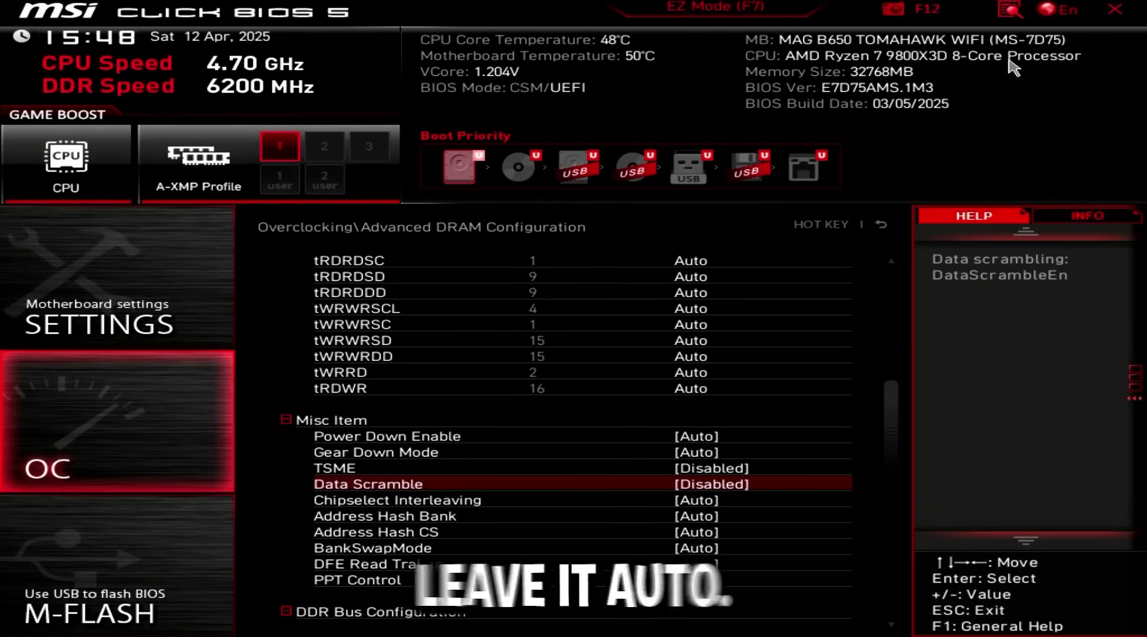
key(Up)
key(Up)
key(Up)
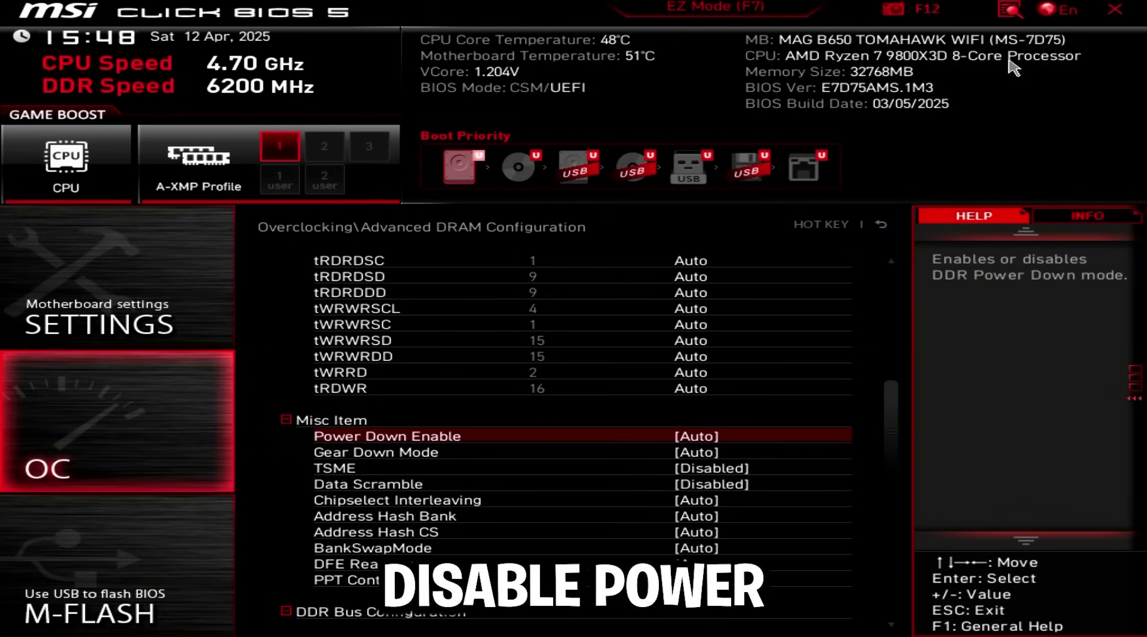
key(Escape)
key(Up)
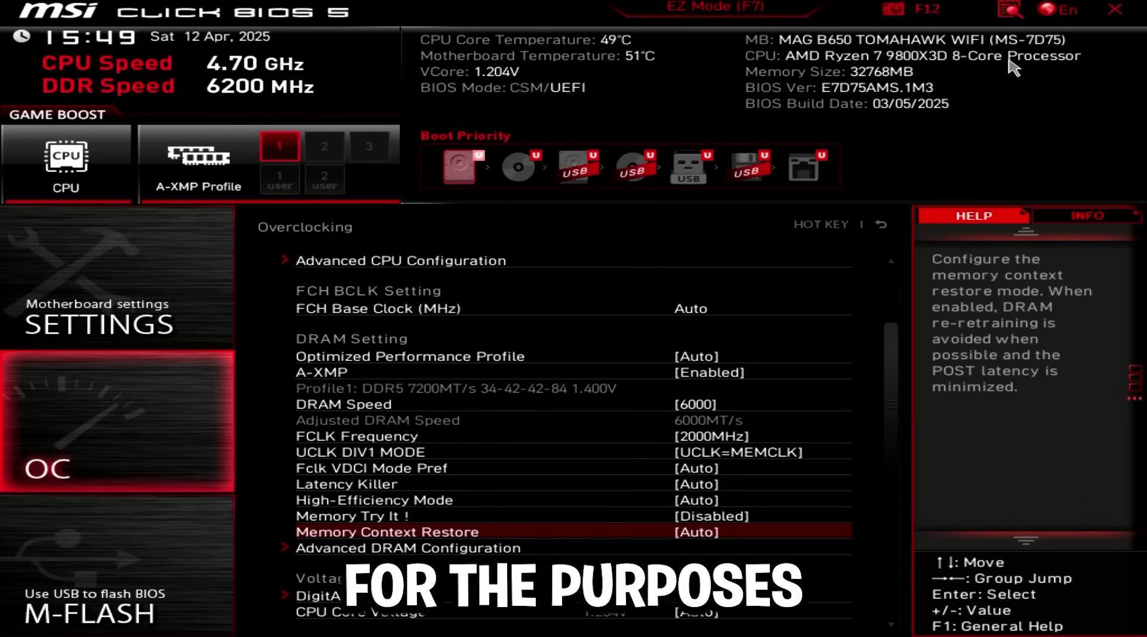
Under SETTINGS > Advanced, set MSI Driver Utility Installer to Disabled.
key(Escape)
key(Up)
key(Return)
key(Up)
key(Up)
key(Up)
key(Down)
key(Return)
key(Up)
key(Up)
key(Up)
key(Return)
key(Down)
key(Return)
Open the PCIe Subsystem Settings page.
key(Down)
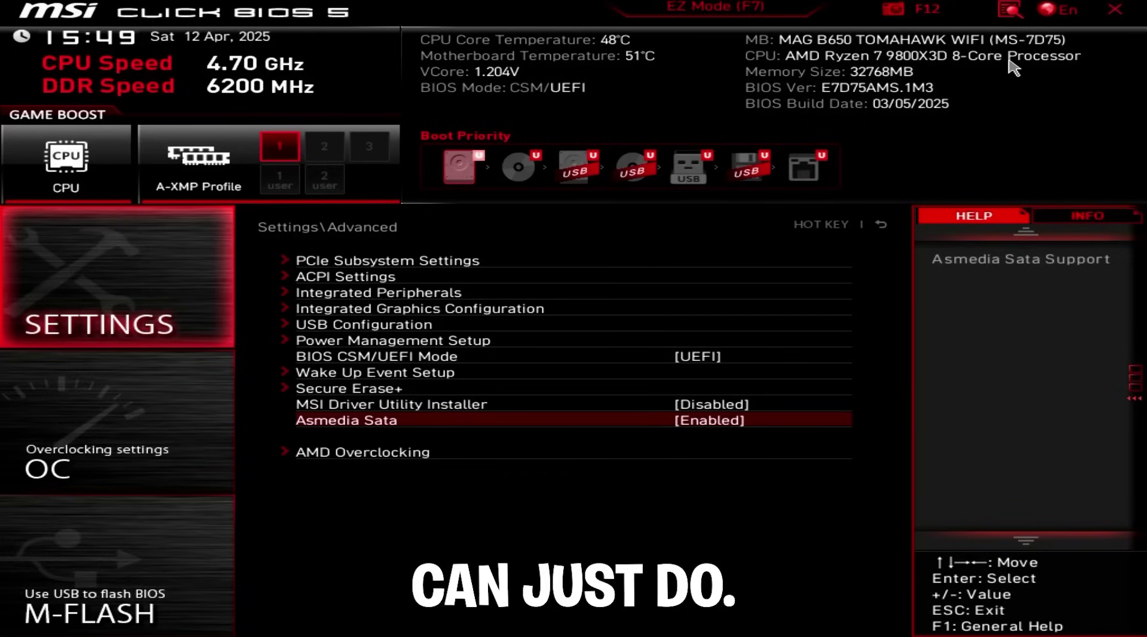
key(Up)
key(Down)
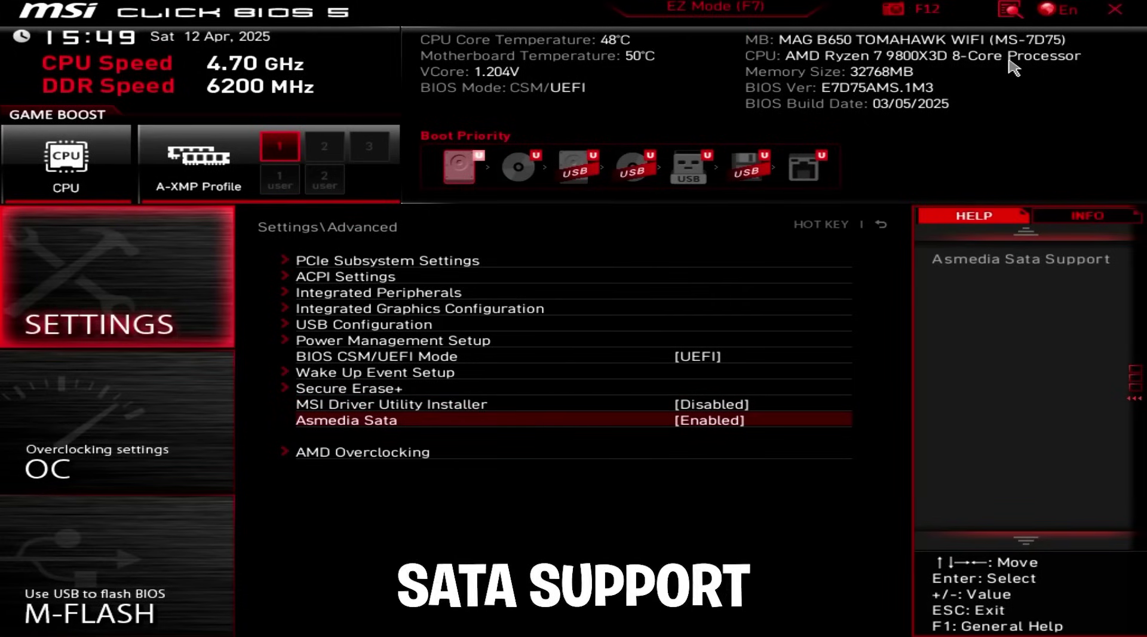
key(Up)
key(Up)
key(Up)
key(Up)
key(Up)
key(Up)
key(Up)
key(Up)
key(Up)
key(Up)
key(Return)
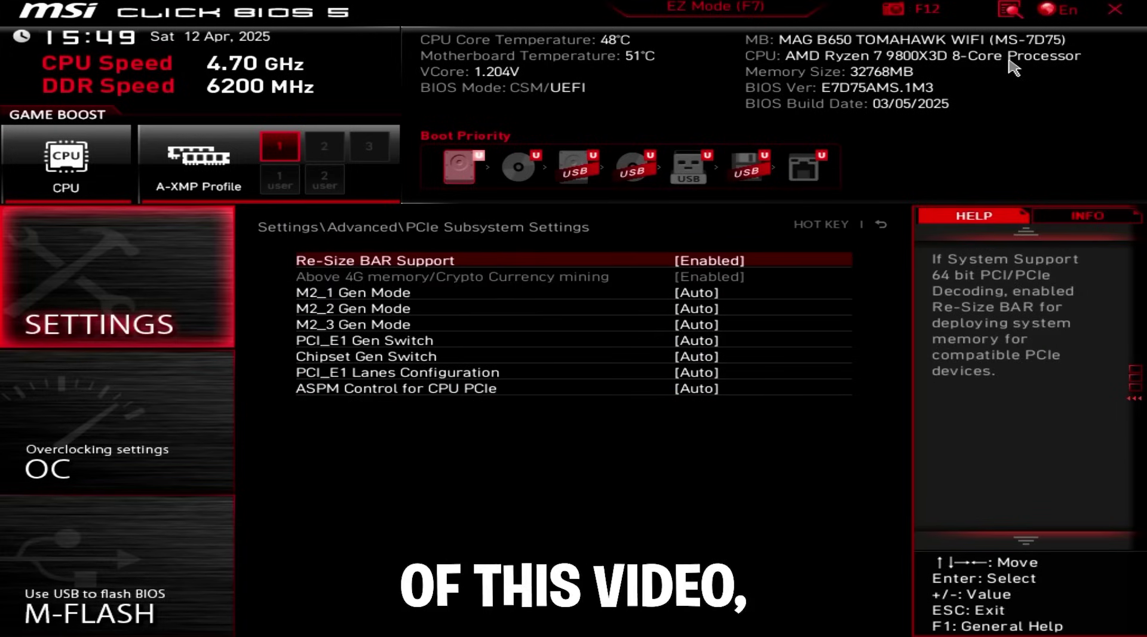
Set both Re-Size BAR Support and Above 4G memory/Crypto Currency mining to Disabled.
key(Return)
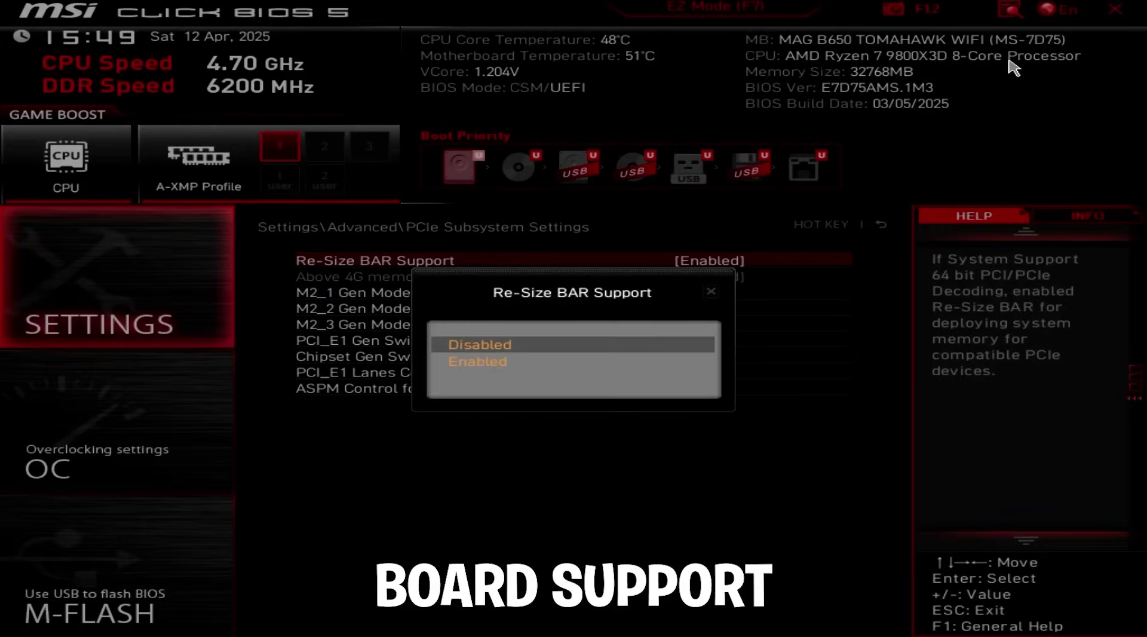
key(Return)
key(Down)
key(Return)
key(Return)
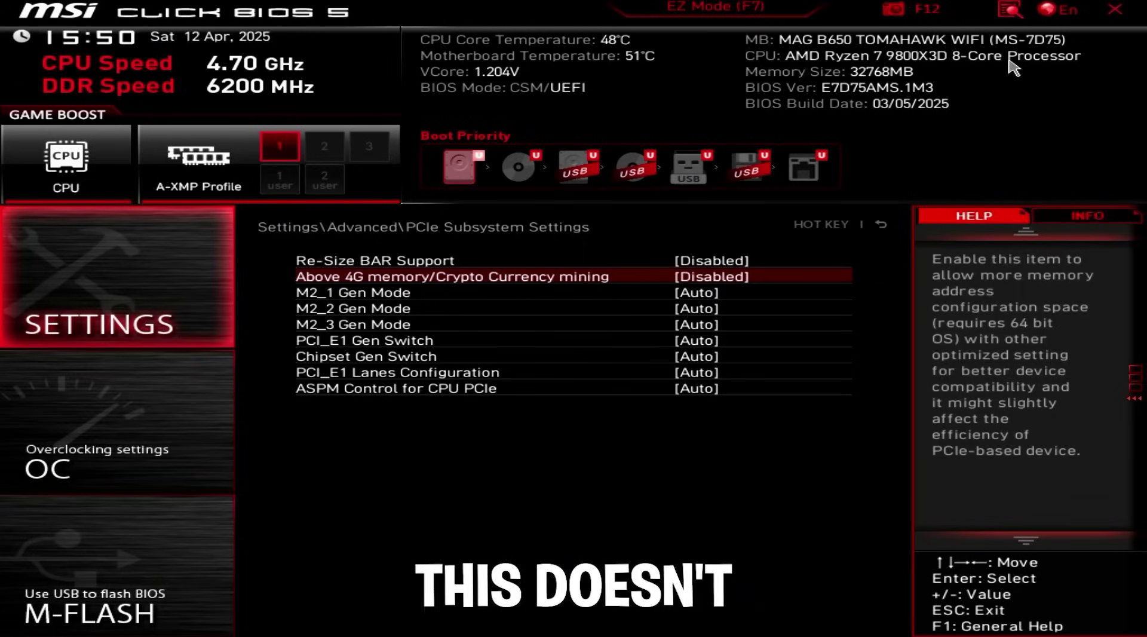
Set M2_1, M2_2 and M2_3 Gen Mode to Gen4.
key(Up)
key(Down)
key(Down)
key(Return)
key(End)
key(Return)
key(Down)
key(Return)
key(End)
key(Return)
key(Down)
key(Return)
key(End)
key(Return)
Set PCI_E1 and Chipset Gen Switch to Gen4, and ASPM Control to Disabled.
key(Down)
key(Return)
key(End)
key(Return)
key(Down)
key(Return)
key(End)
key(Return)
key(Down)
key(Down)
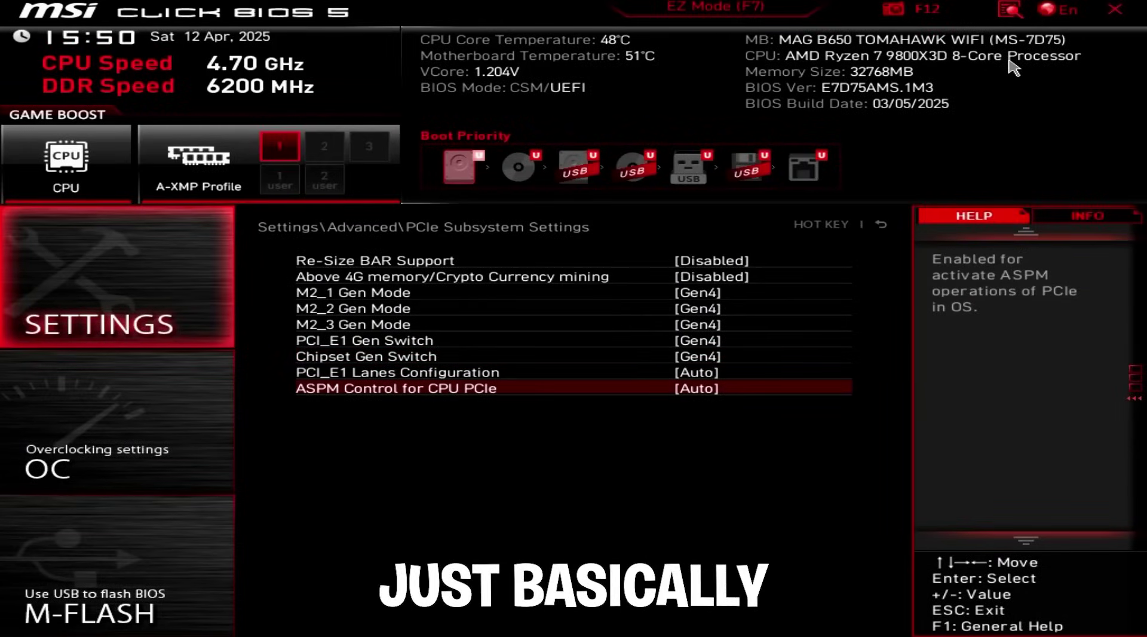
key(Return)
key(Up)
key(Up)
key(Up)
key(Up)
key(Return)
Go back and open Integrated Graphics Configuration.
key(Escape)
key(Down)
key(Down)
key(Down)
key(Return)
key(Down)
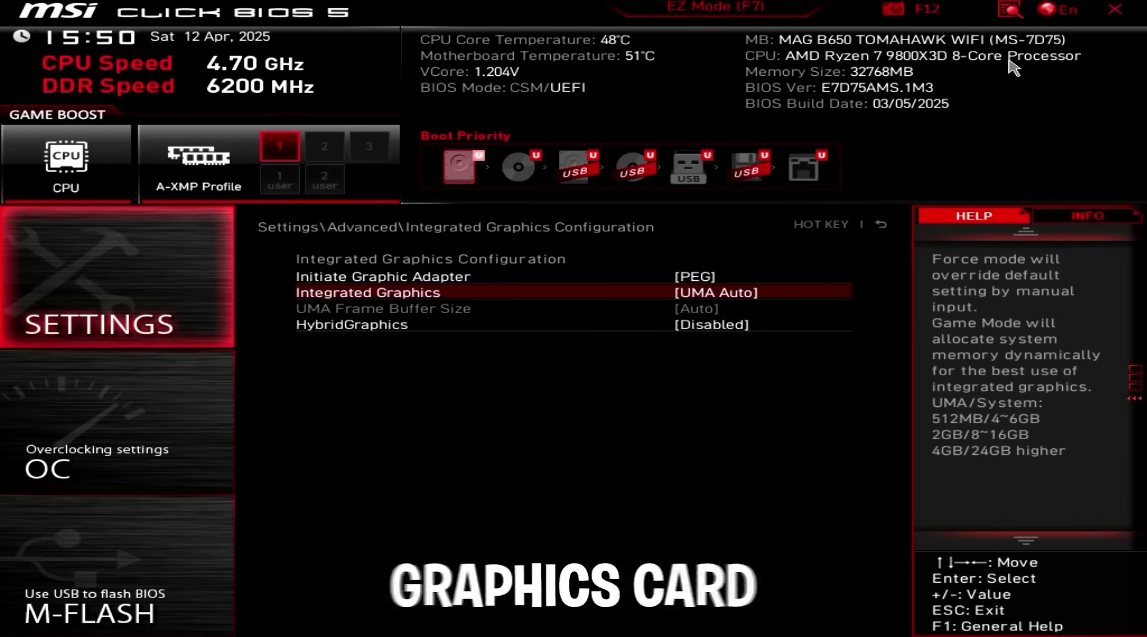
Disable Integrated Graphics and Legacy USB Support in USB Configuration.
key(minus)
key(Escape)
key(Down)
key(Return)
key(Down)
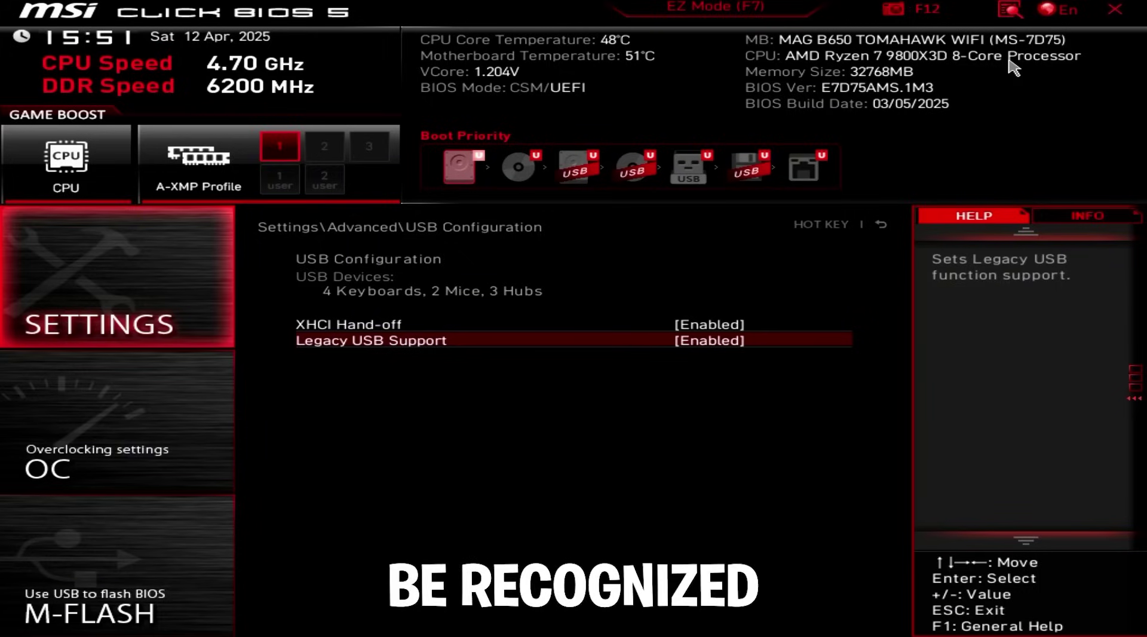
key(Return)
key(Down)
key(Down)
key(Up)
key(Return)
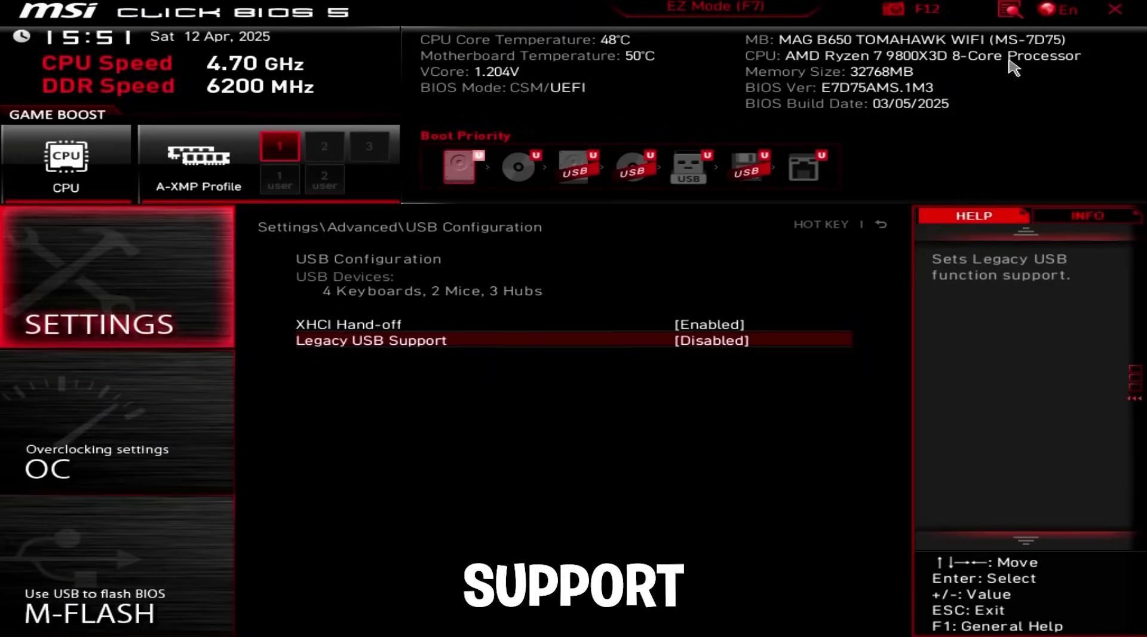
Check SoC/Uncore OC Mode is Enabled under AMD Overclocking, then return to the main menu.
key(Escape)
key(Down)
key(Down)
key(Down)
key(Down)
key(Down)
key(Down)
key(Down)
key(Return)
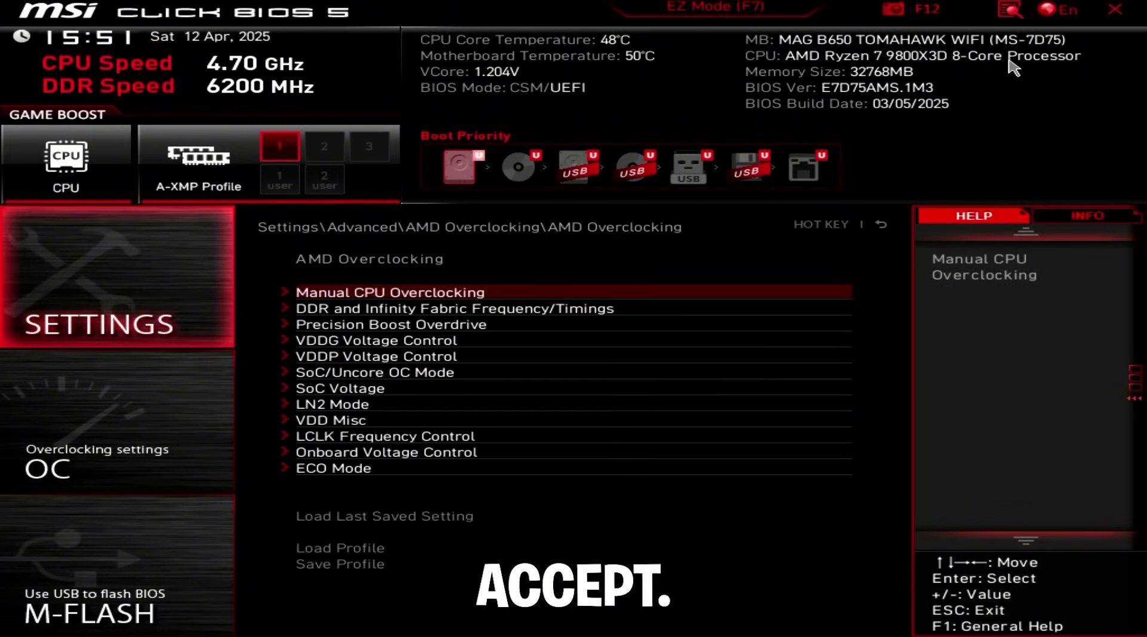
key(Down)
key(Down)
key(Down)
key(Down)
key(Down)
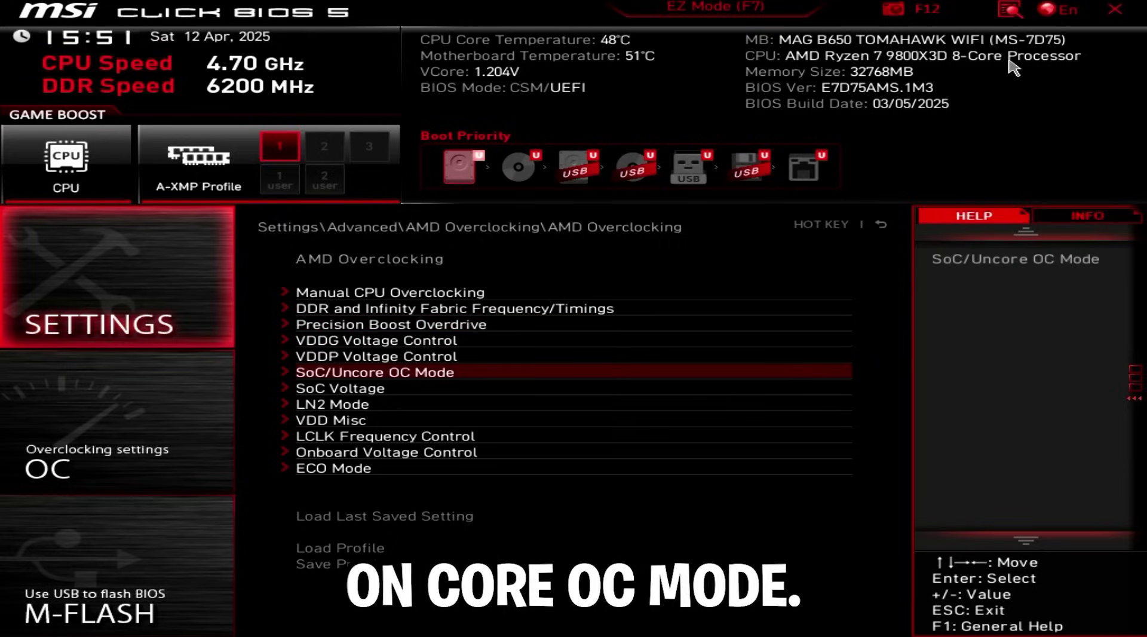
key(Return)
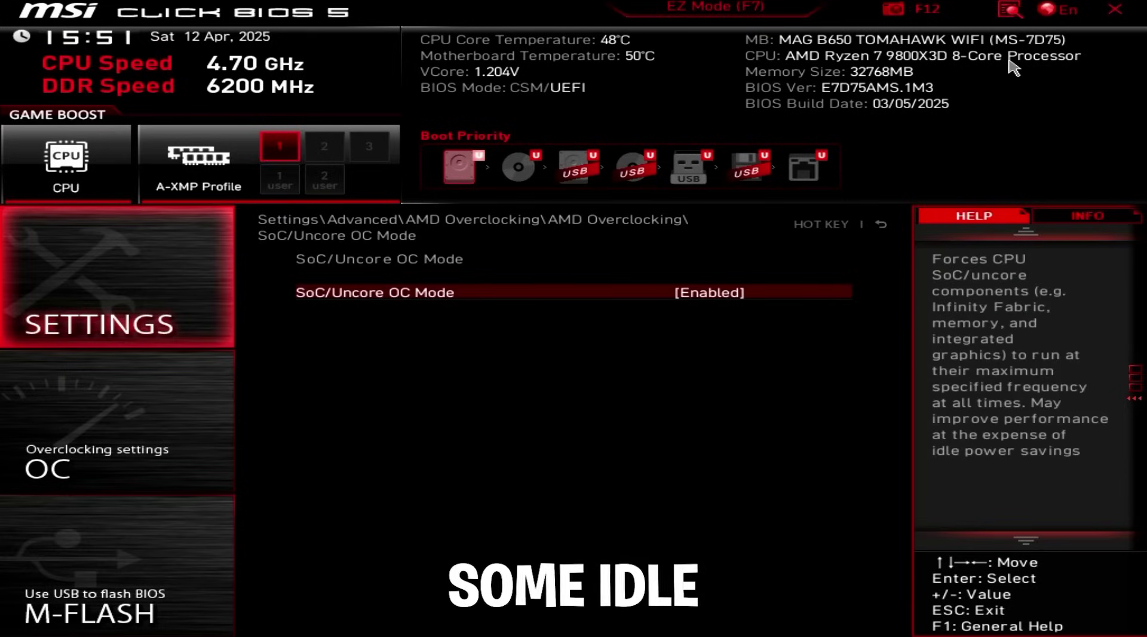
key(Escape)
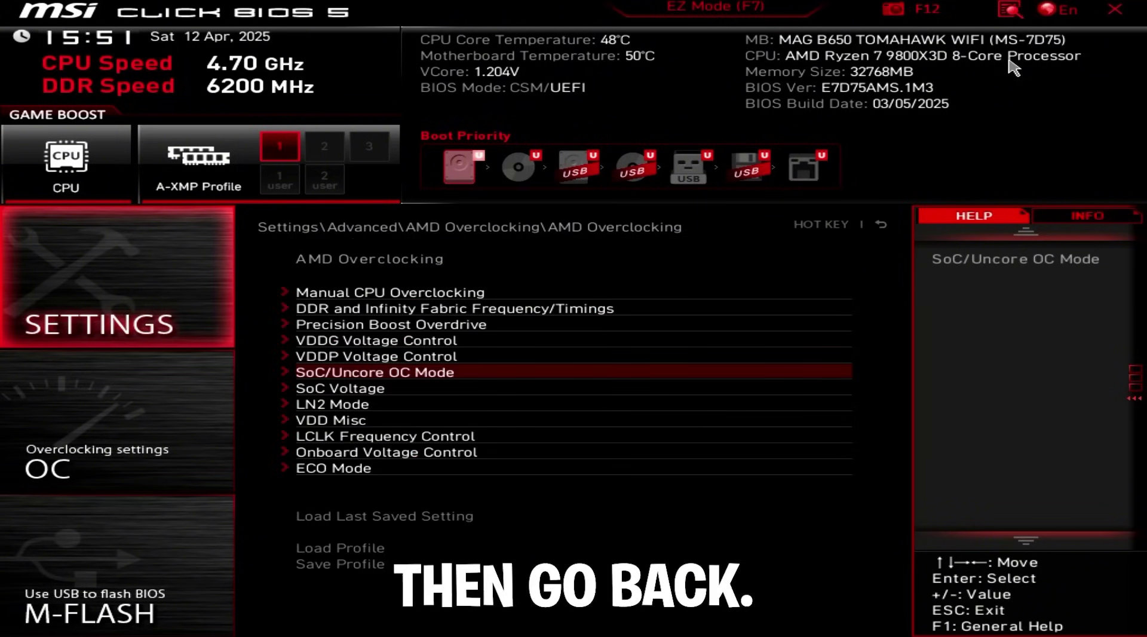
key(Escape)
key(Escape)
key(Escape)
key(Escape)
key(Down)
key(Right)
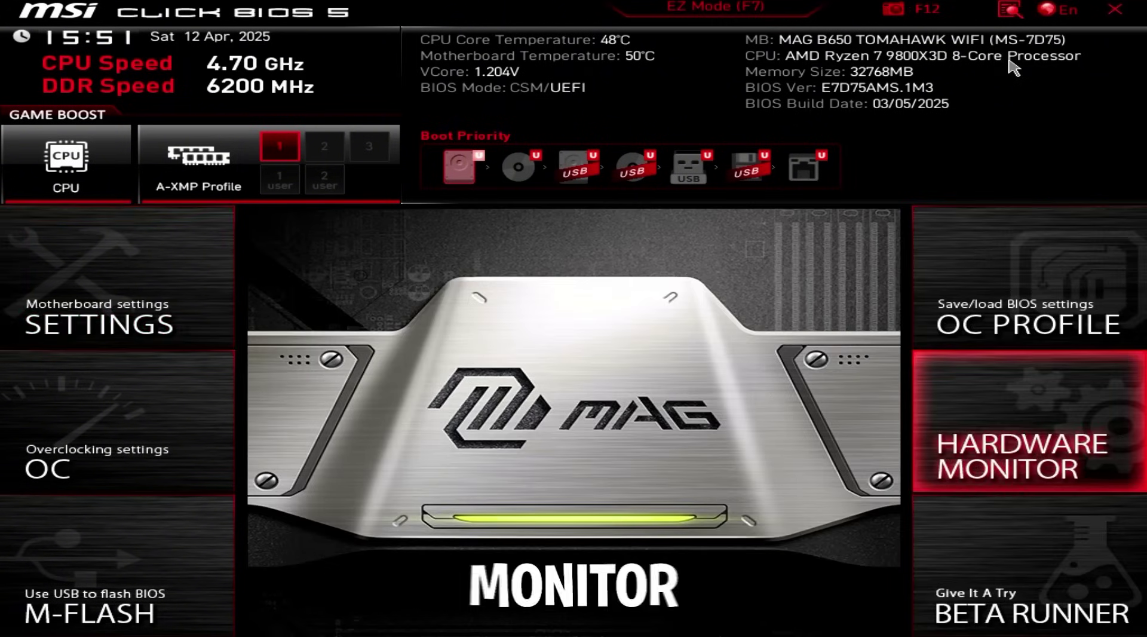
Turn off Smart Fan Mode for the CPU fan in Hardware Monitor.
key(Return)
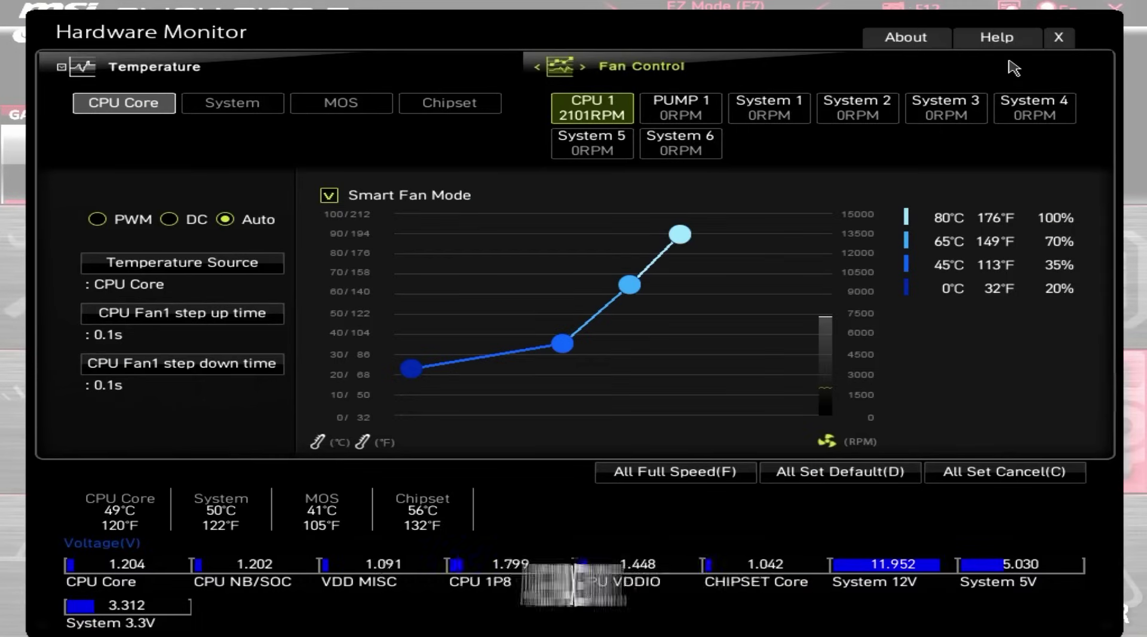
key(Return)
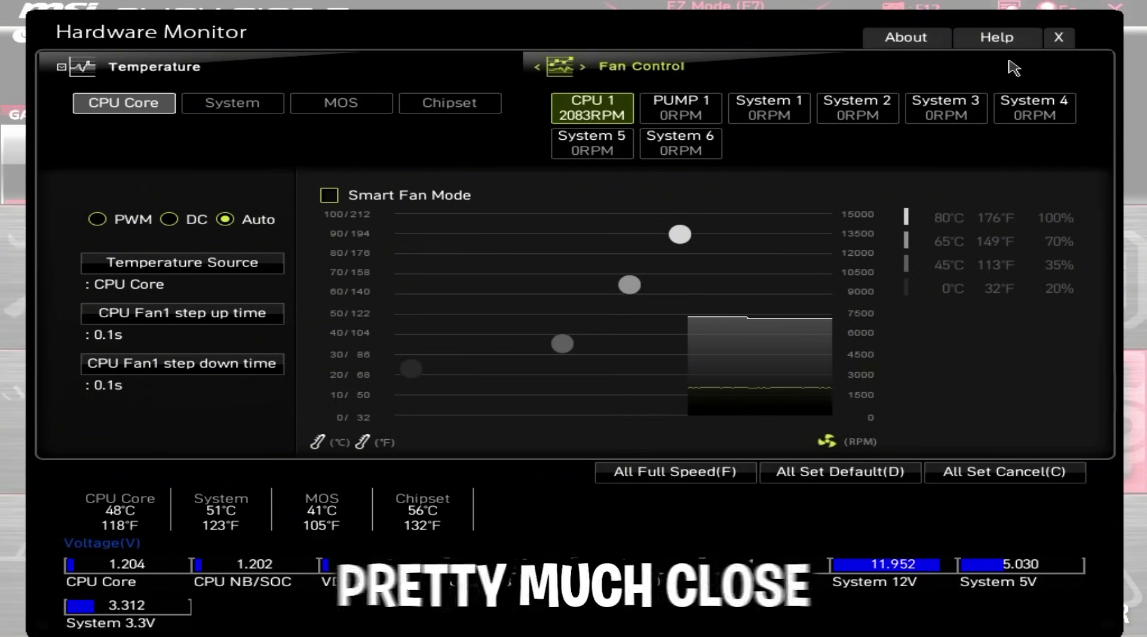
click(1058, 37)
Save the current settings as Overclocking Profile 2, then save and exit with F10.
click(1052, 280)
key(Down)
key(Return)
key(Down)
key(Return)
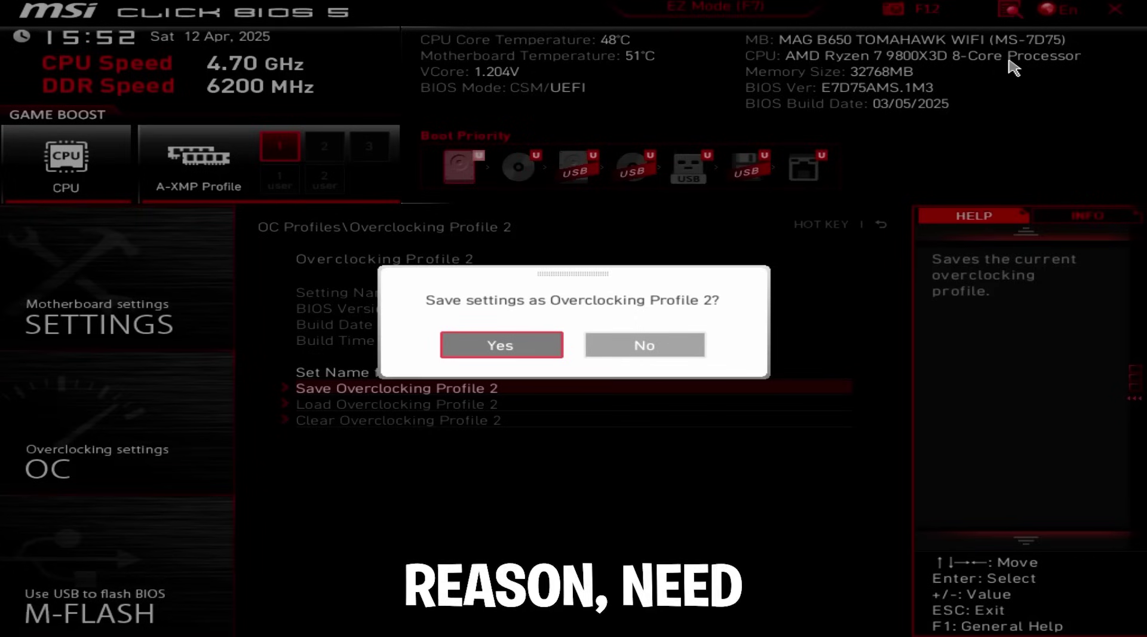
key(Return)
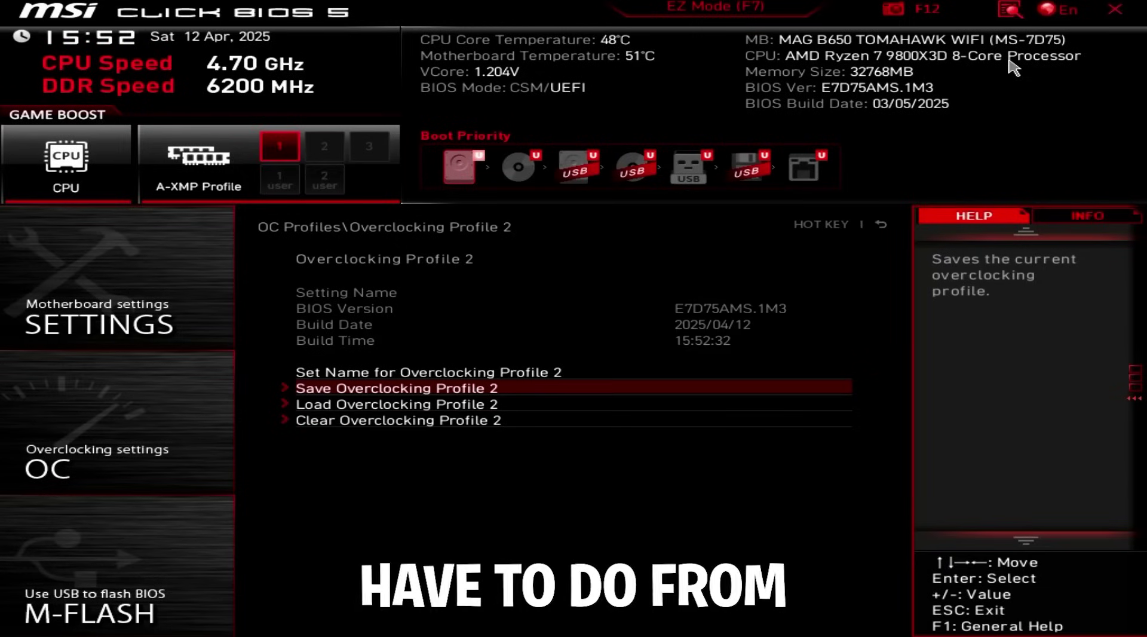
key(F10)
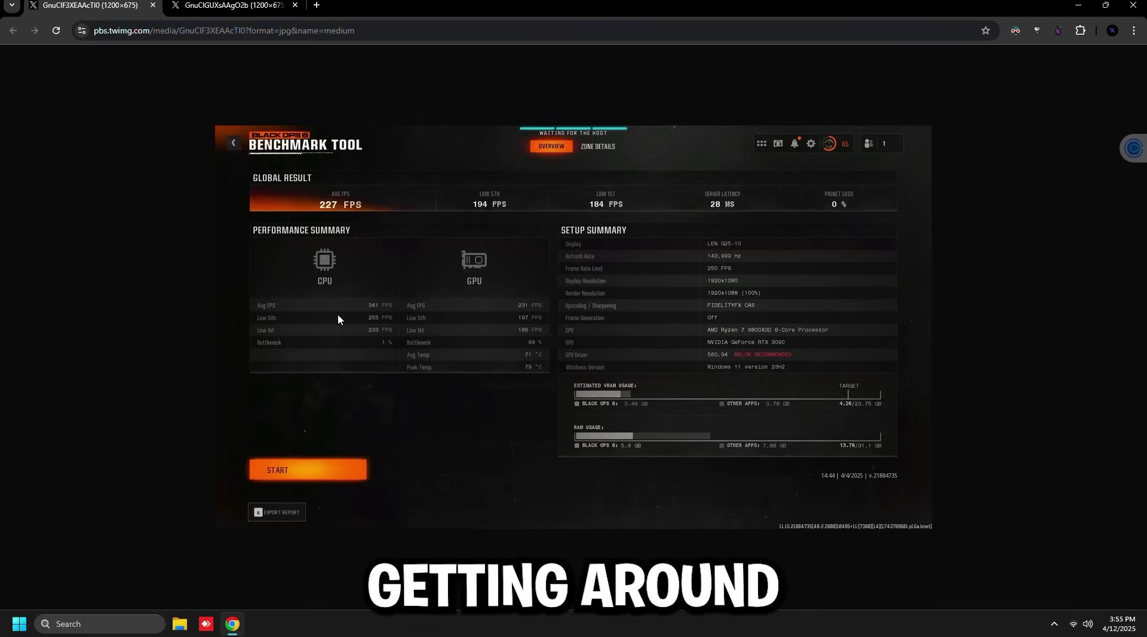
Zoom into the 227 FPS benchmark screenshot, then view the 232 FPS result tab.
scroll(295, 302, up, 4)
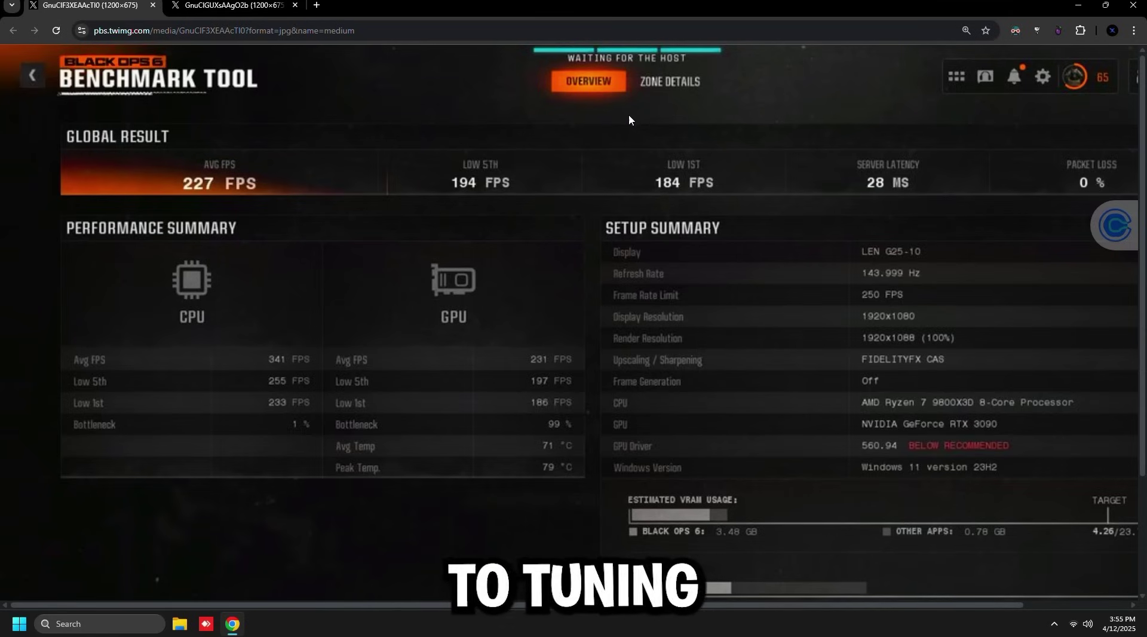
click(233, 5)
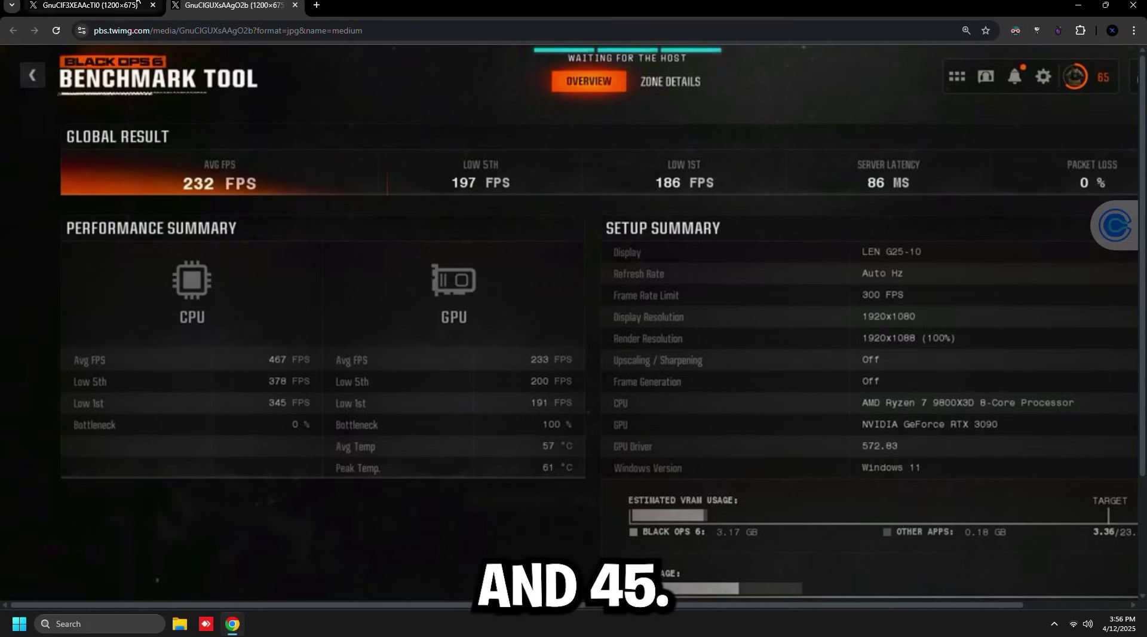
click(120, 4)
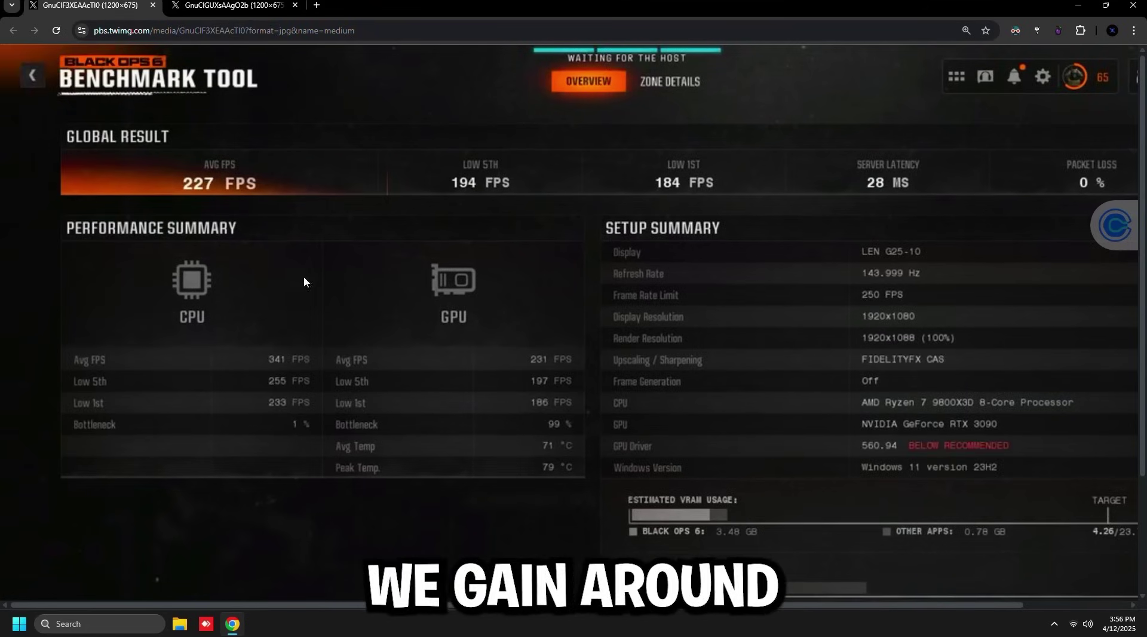
click(233, 5)
click(102, 5)
click(221, 3)
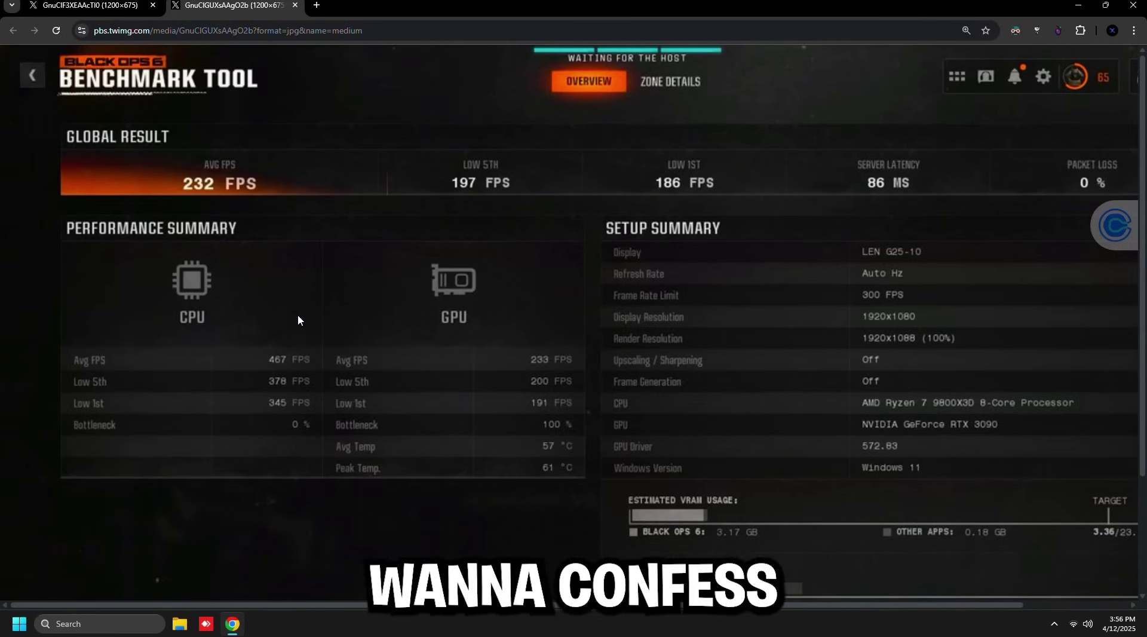
click(142, 4)
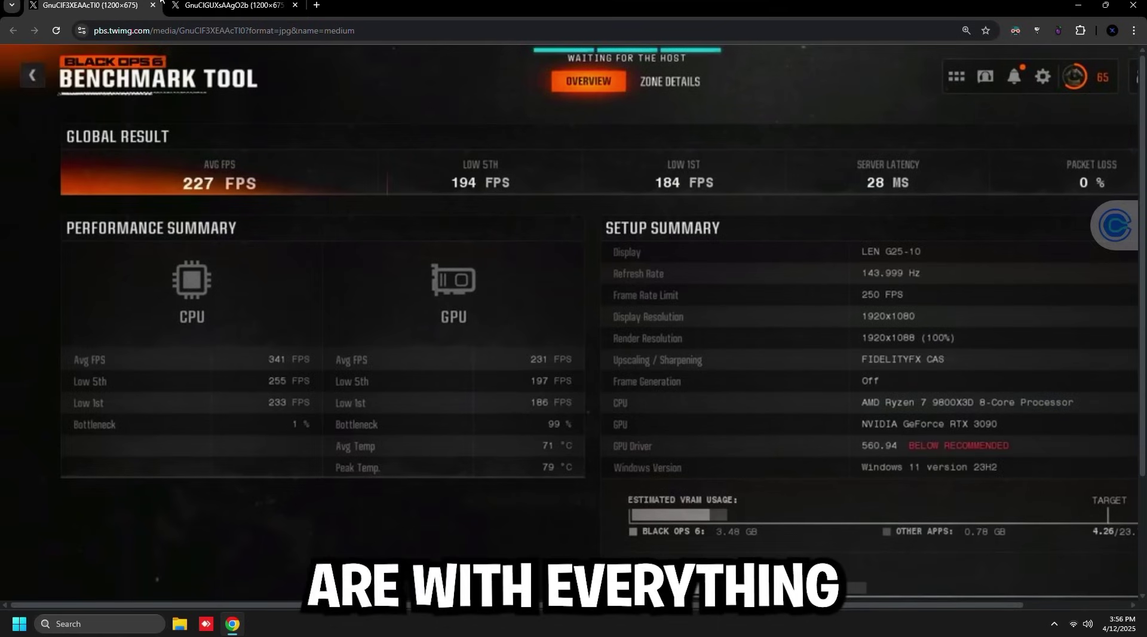
click(233, 5)
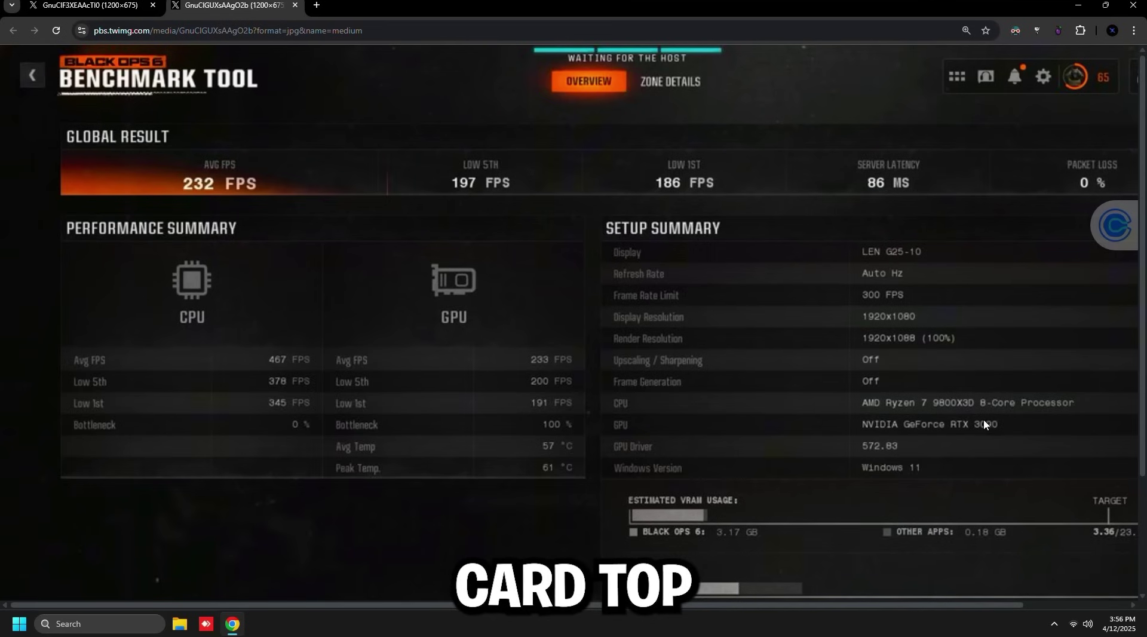
key(ctrl+Tab)
key(ctrl+Tab)
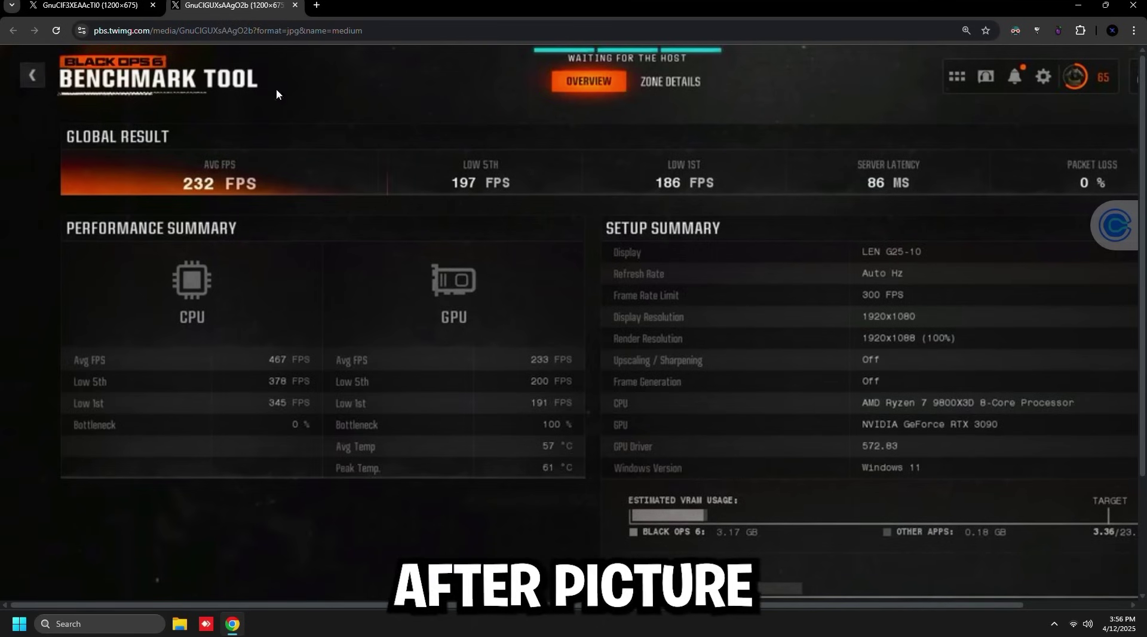
key(ctrl+Tab)
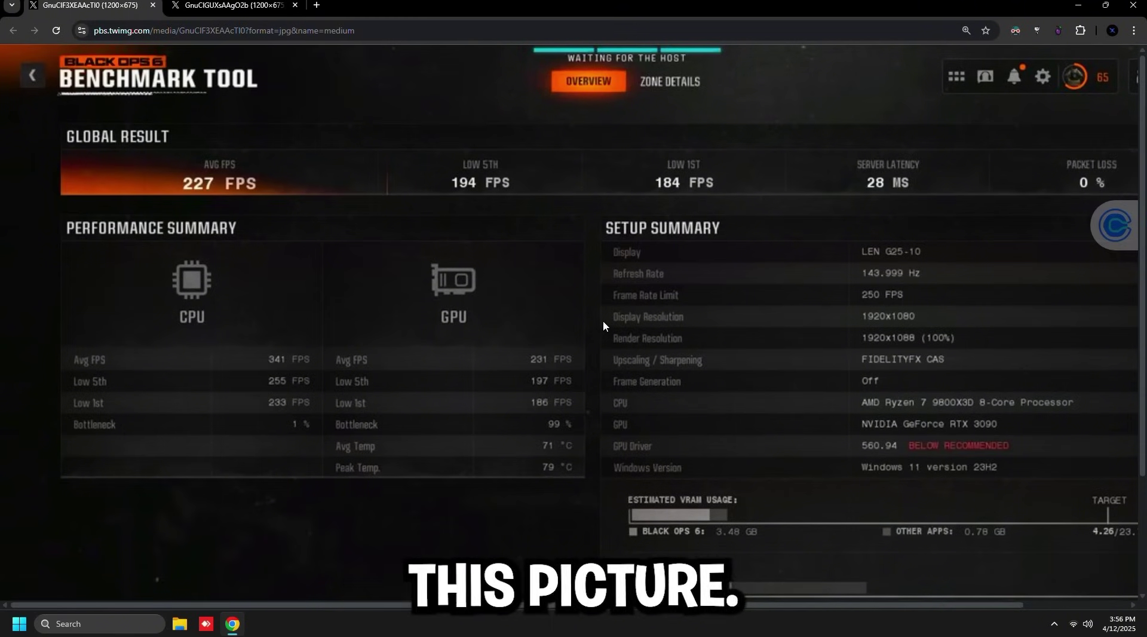
key(ctrl+Tab)
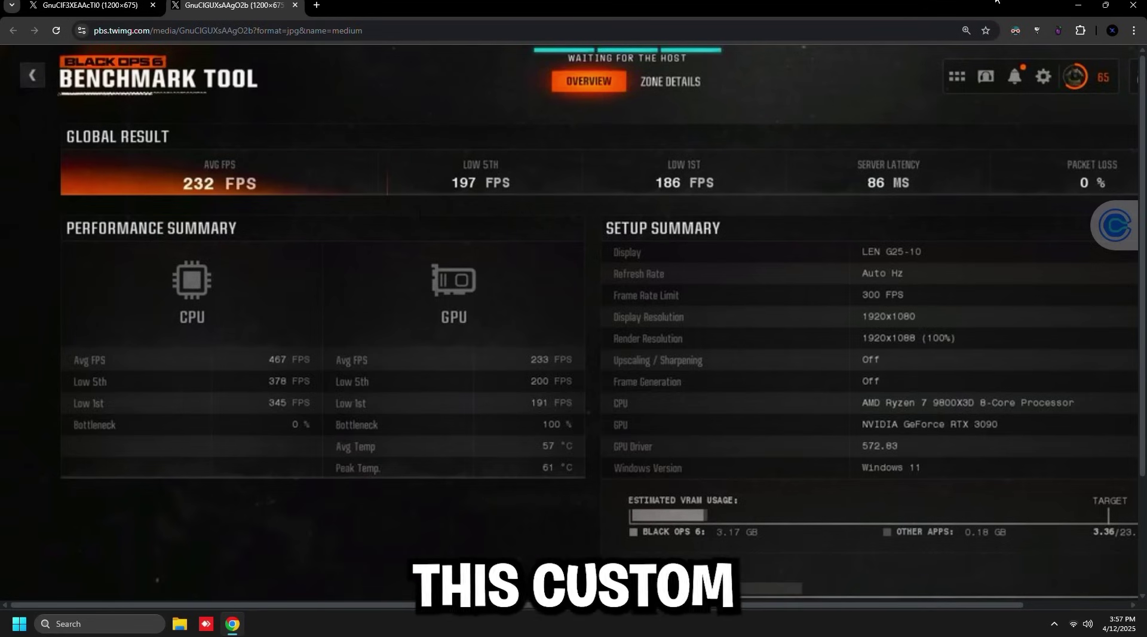
Minimize Chrome so the Windows desktop is visible.
click(1078, 4)
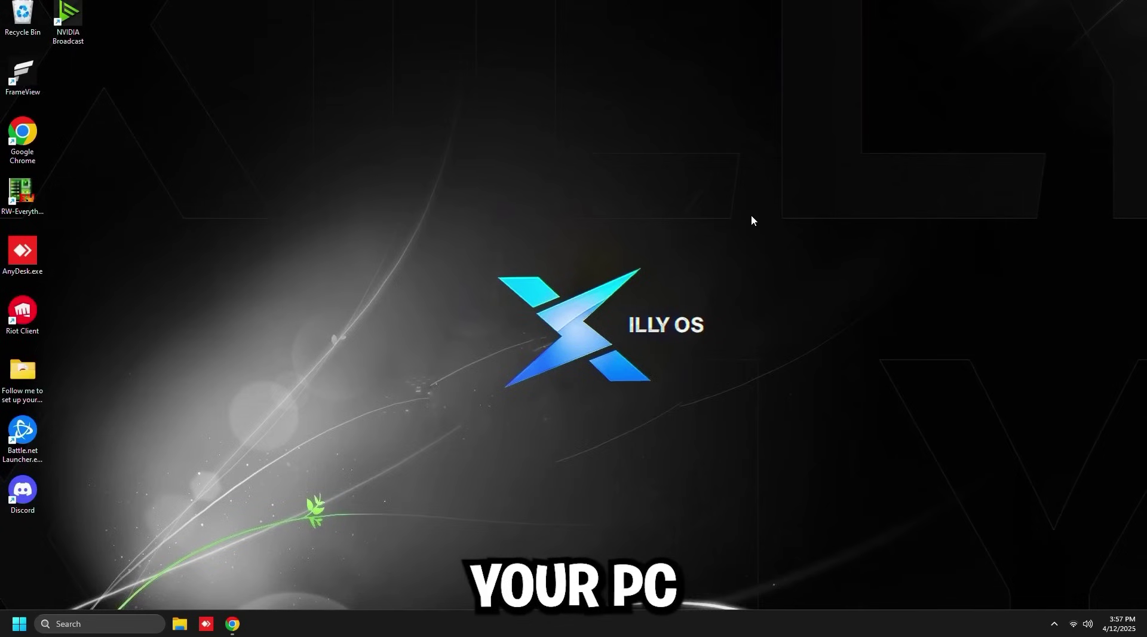